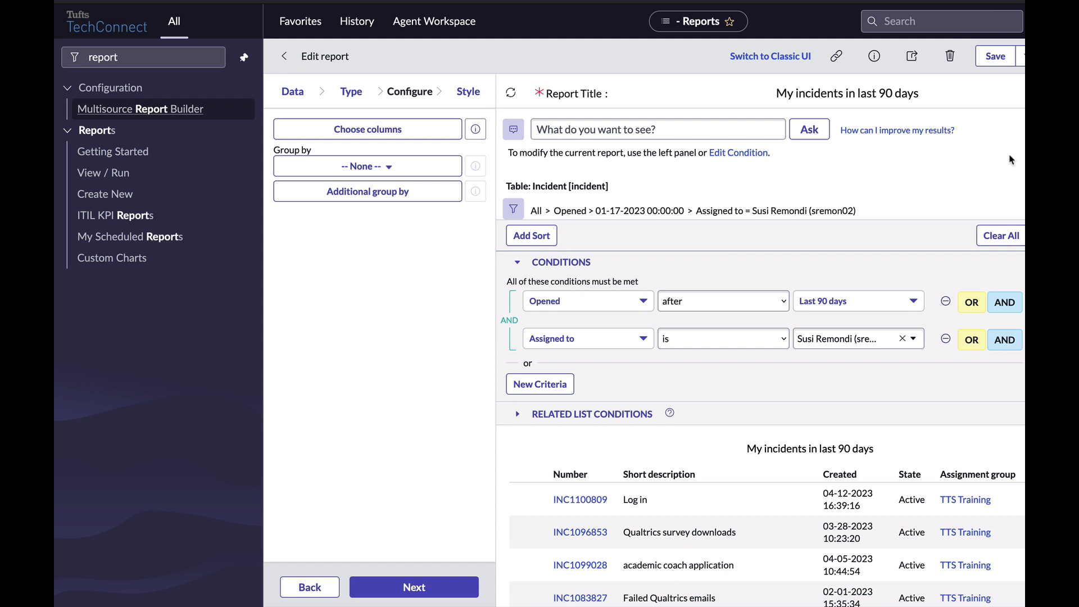
Add a related list condition on the Task SLA->Task table.
click(520, 415)
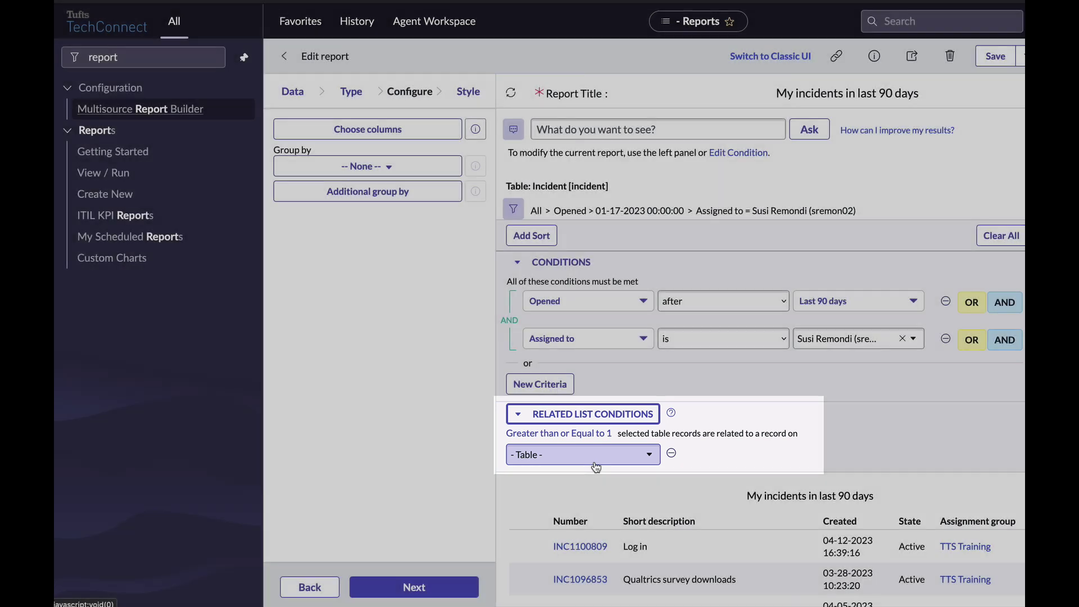
click(594, 456)
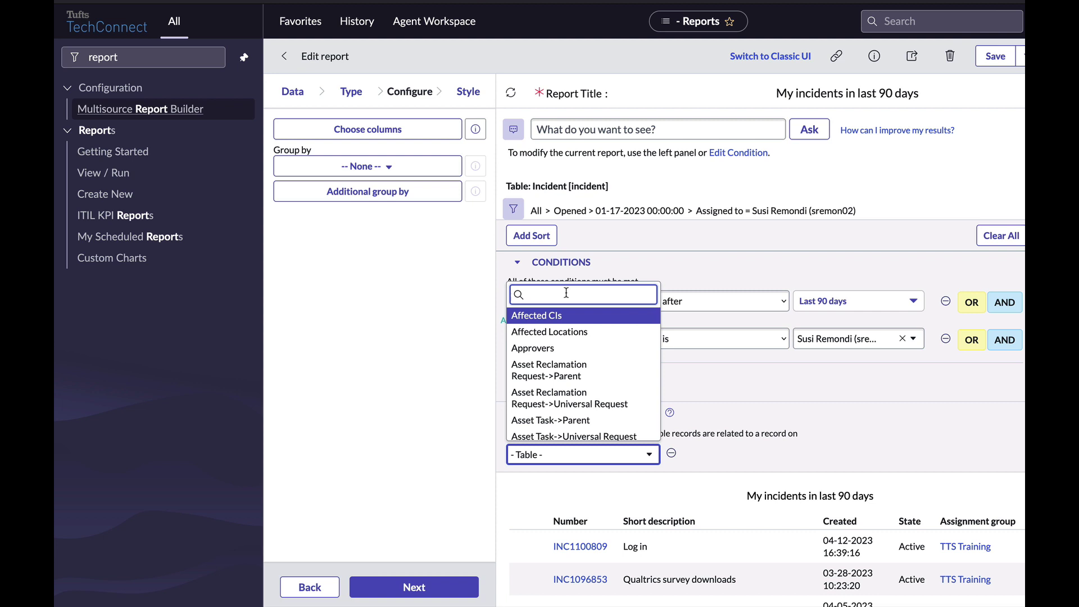
text(task s)
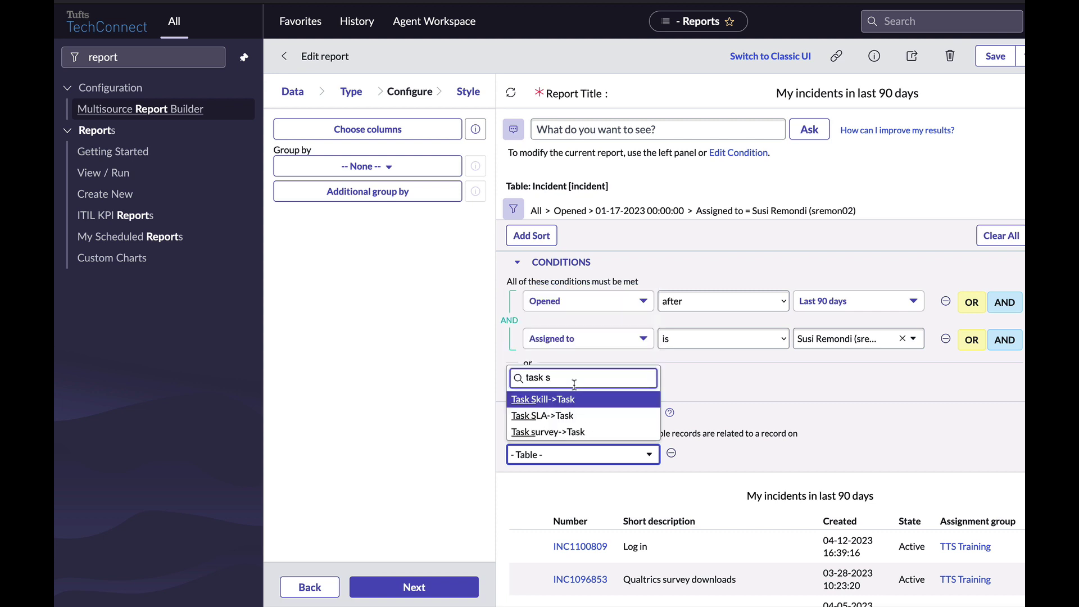
click(585, 418)
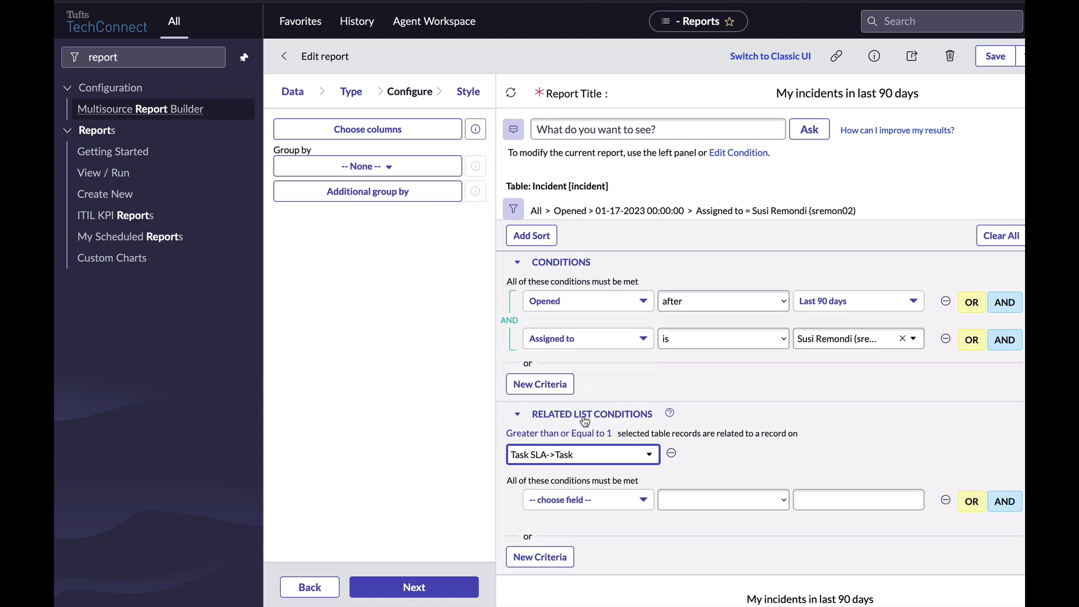
Set the related condition to Actual elapsed time greater than.
click(622, 500)
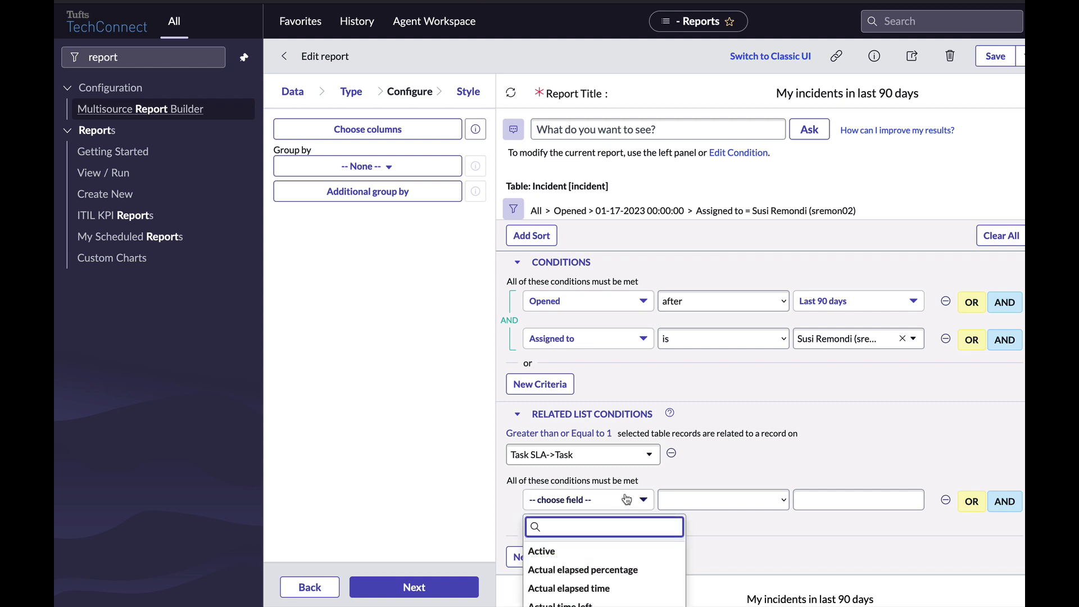
scroll(623, 499, down, 2)
scroll(614, 285, down, 1)
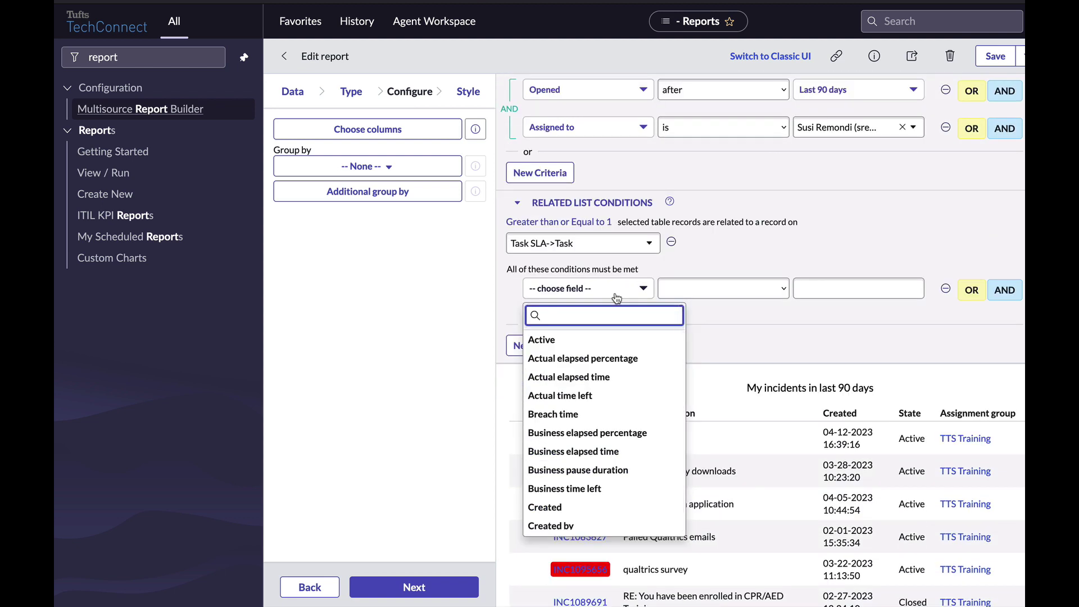
text(actual)
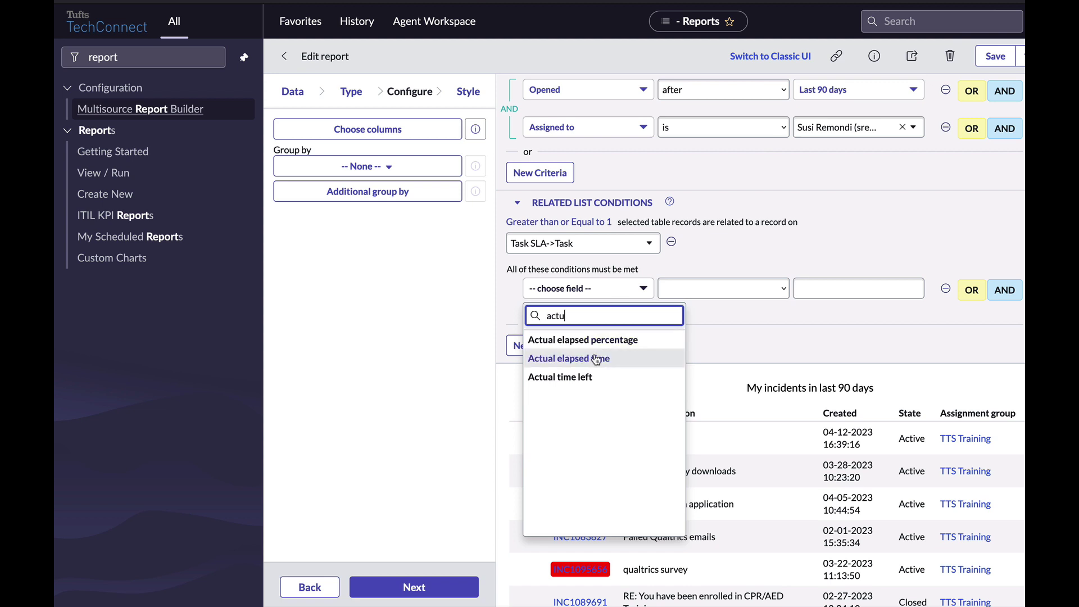
click(597, 359)
click(725, 288)
click(699, 353)
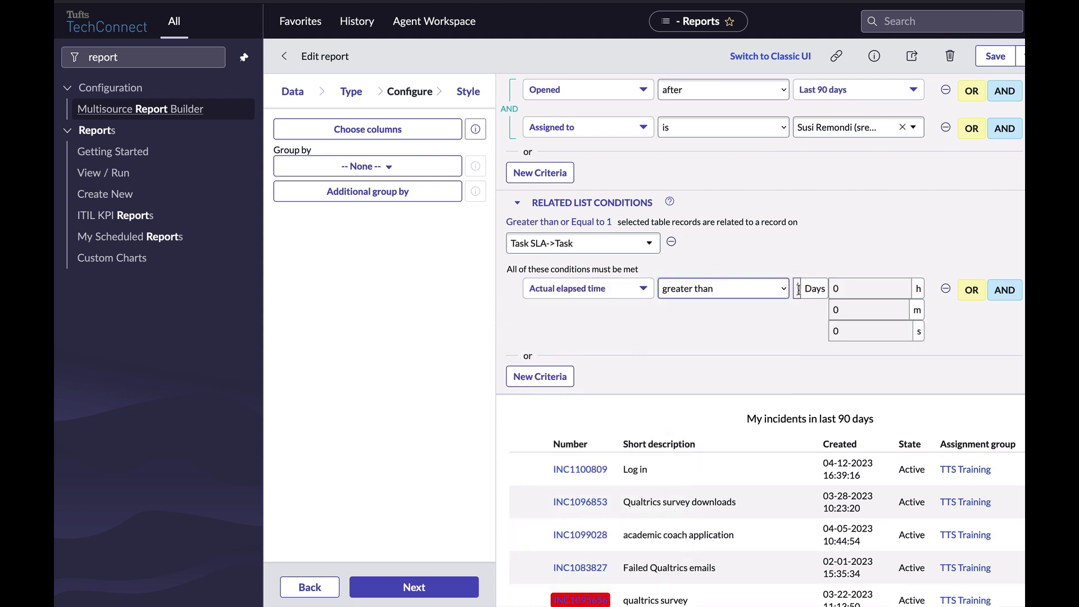
scroll(697, 406, up, 3)
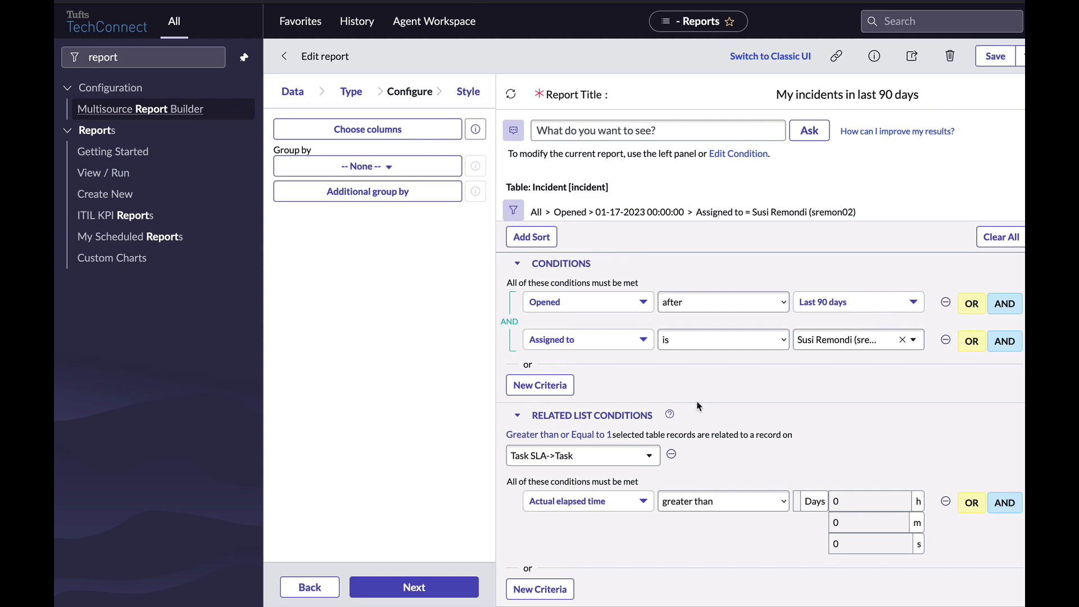
Enter 3 days as the elapsed-time threshold and review the 9 matching incidents.
text(3)
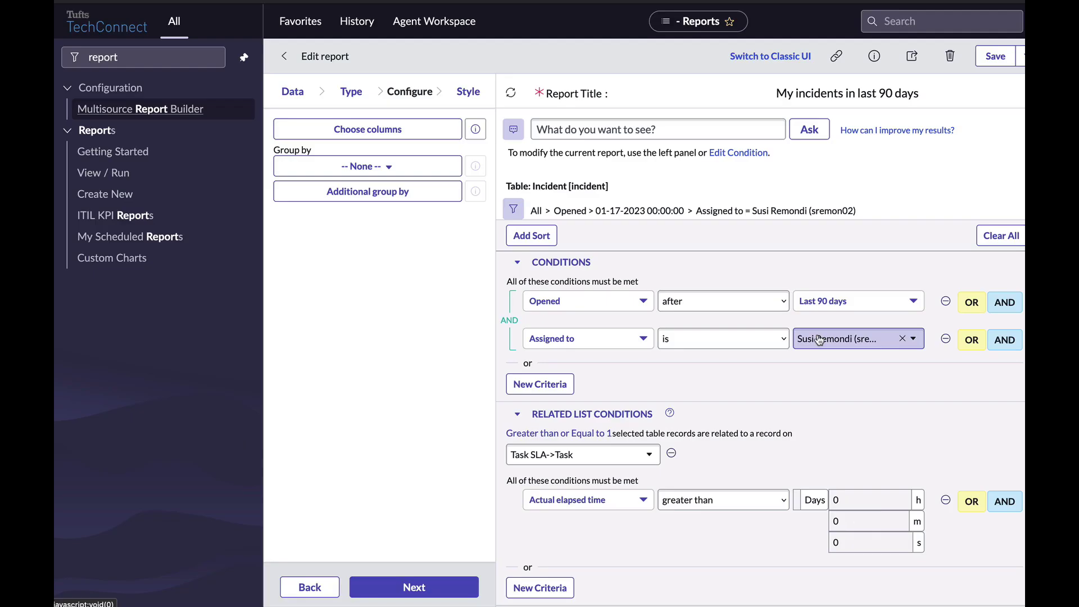
scroll(820, 340, down, 7)
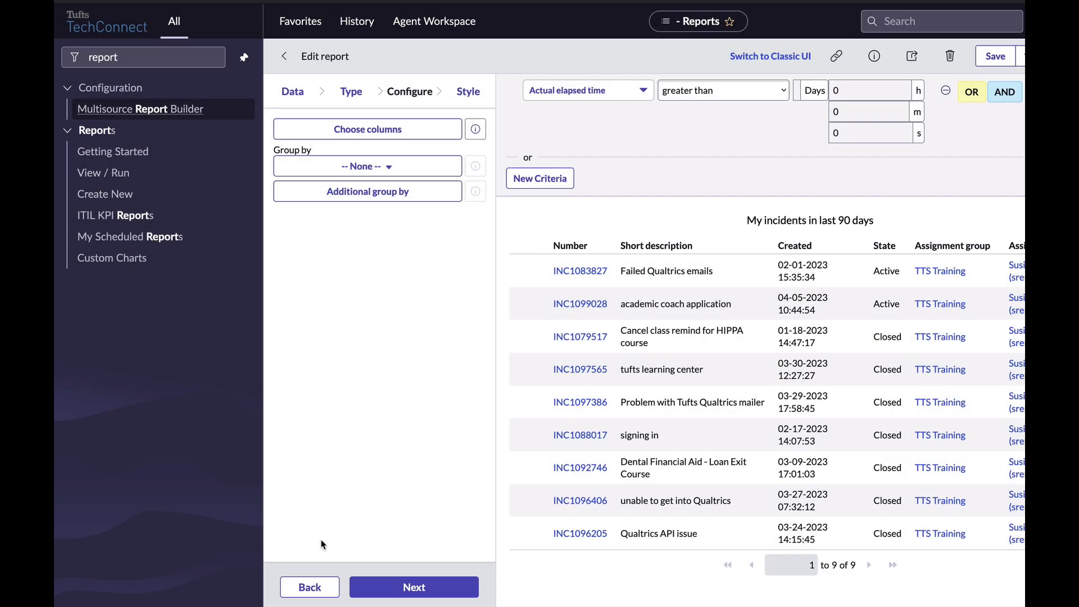
Go back to the Data step and reselect Incident [incident] as the source table.
click(318, 588)
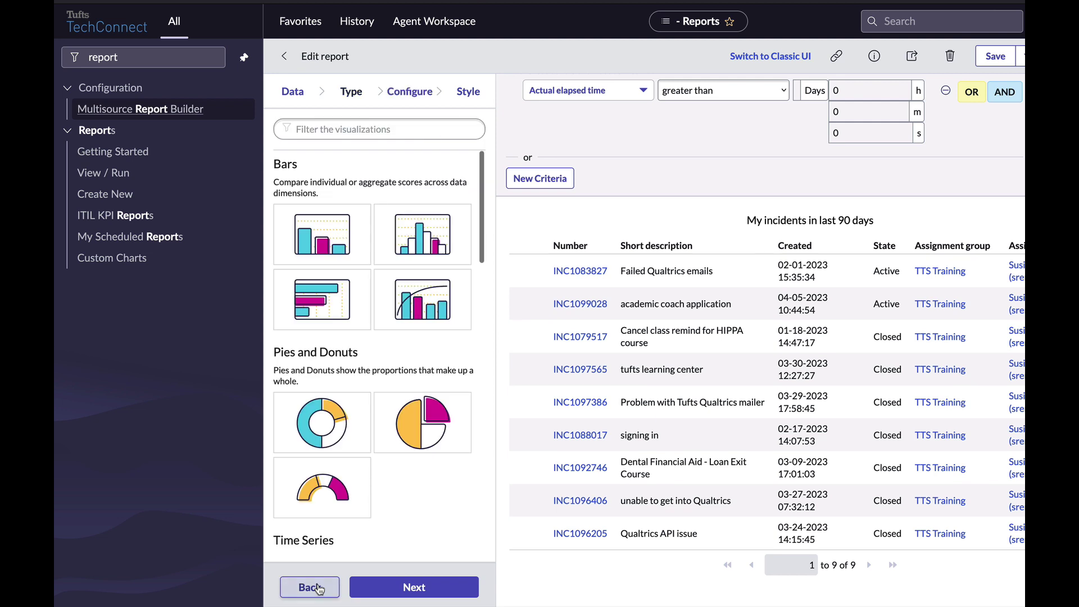
click(317, 589)
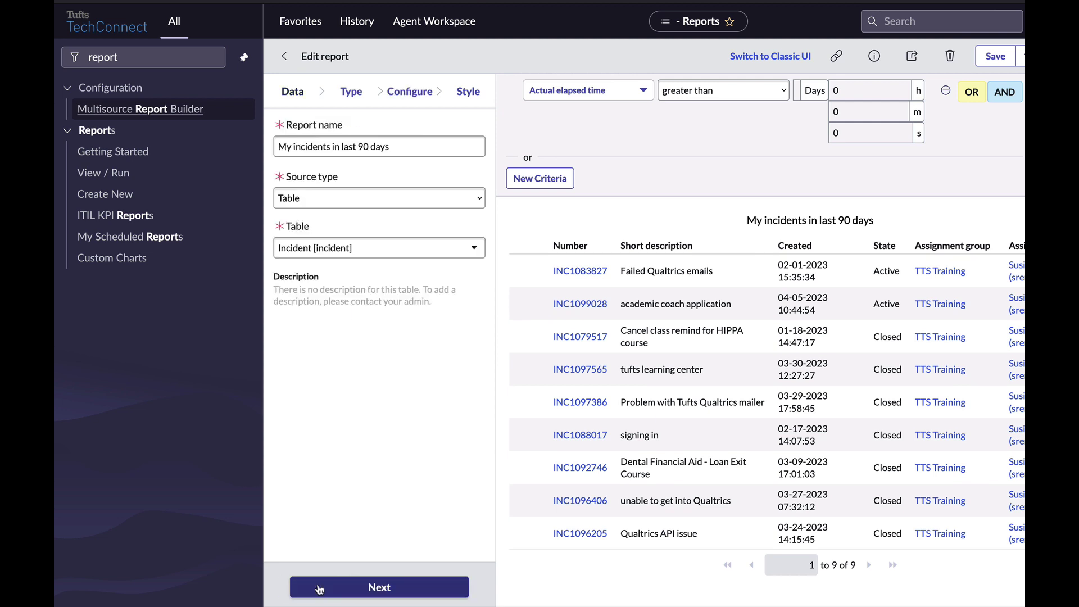
click(362, 246)
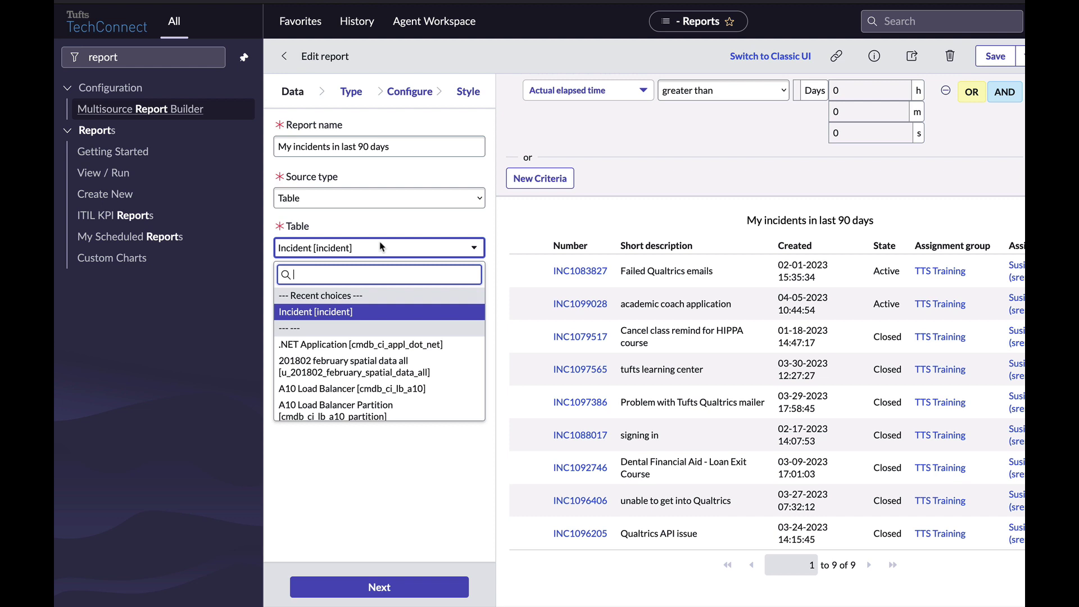
click(383, 311)
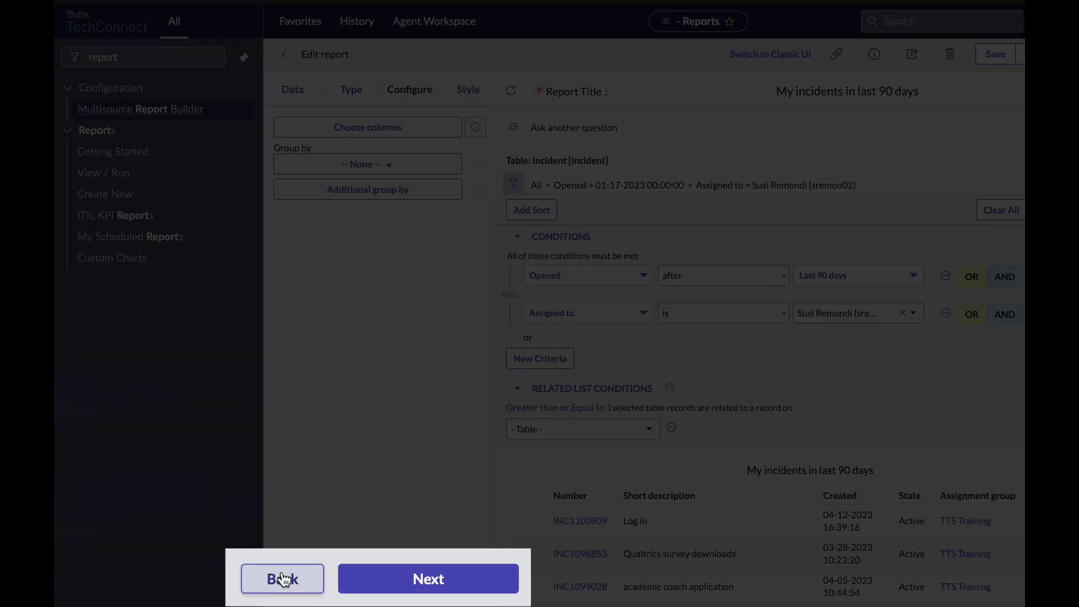
Change the report's visualization to a Pie chart and check the category breakdown.
click(282, 579)
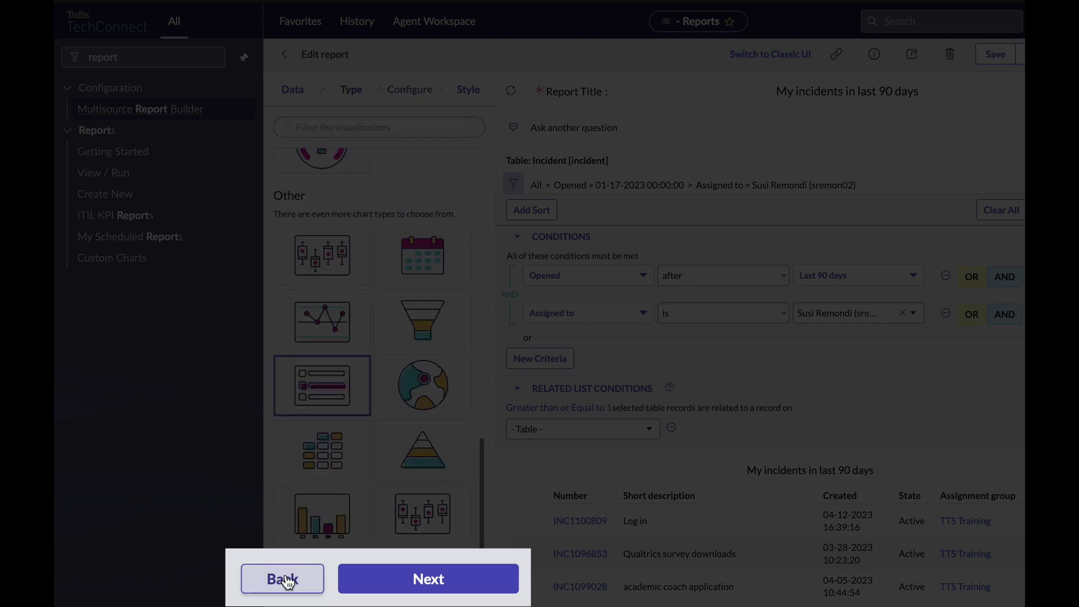
scroll(360, 337, up, 3)
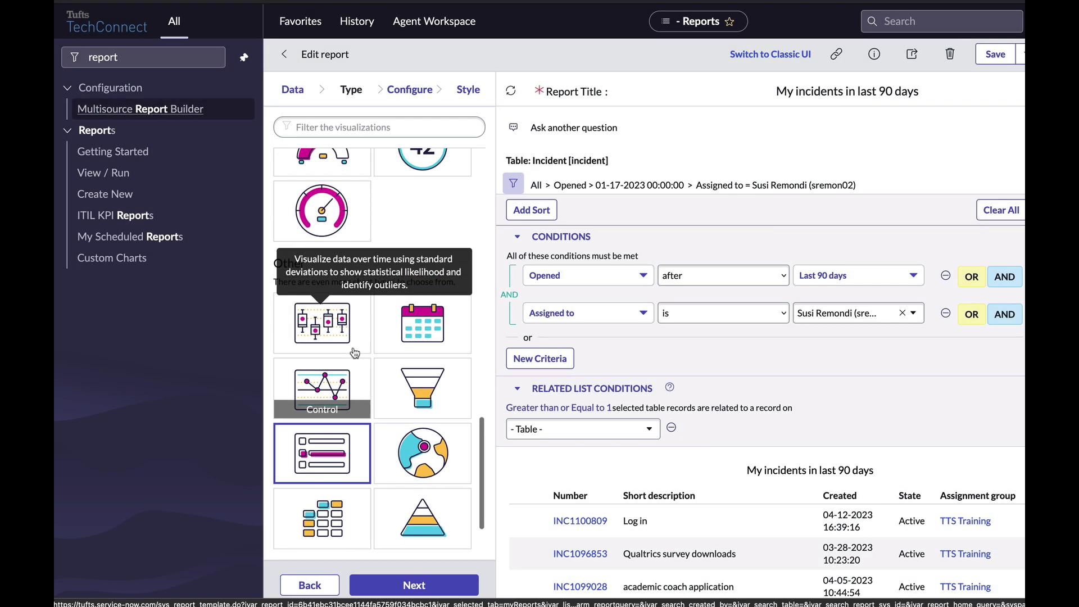
scroll(373, 286, up, 6)
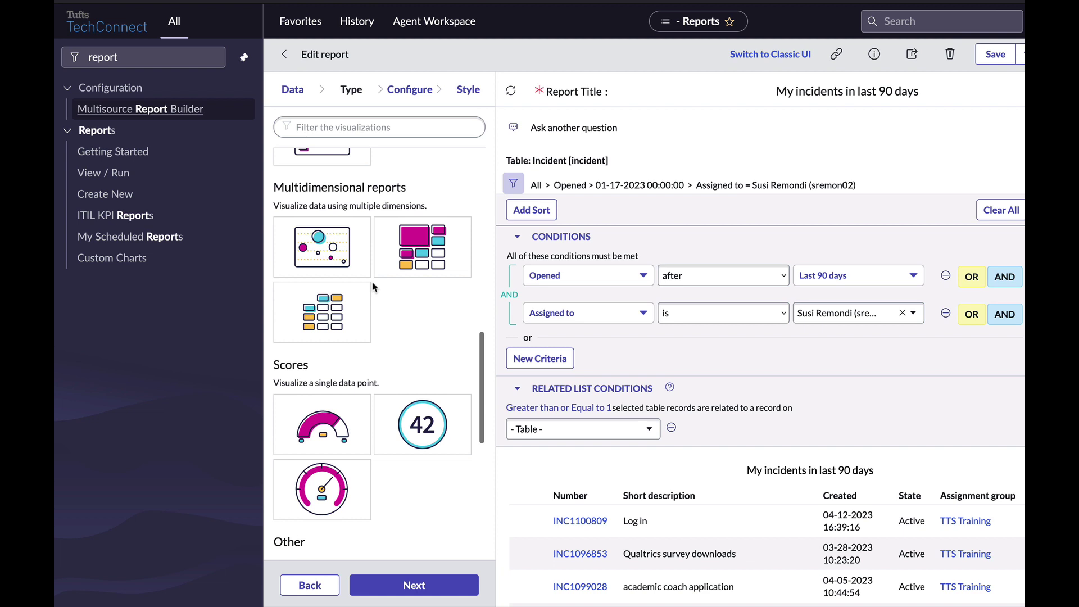
scroll(372, 287, up, 6)
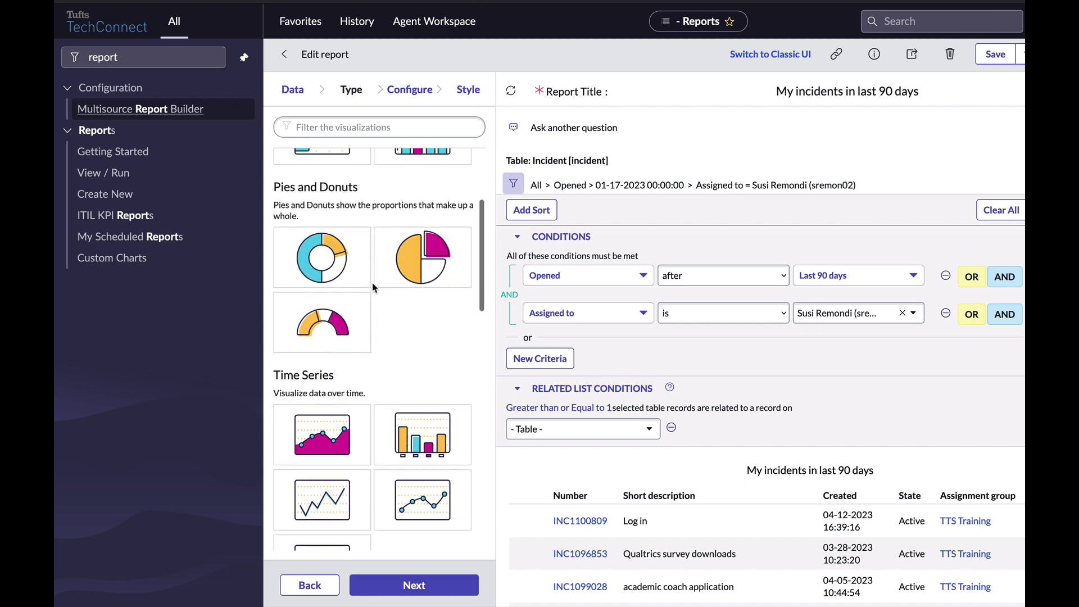
click(423, 327)
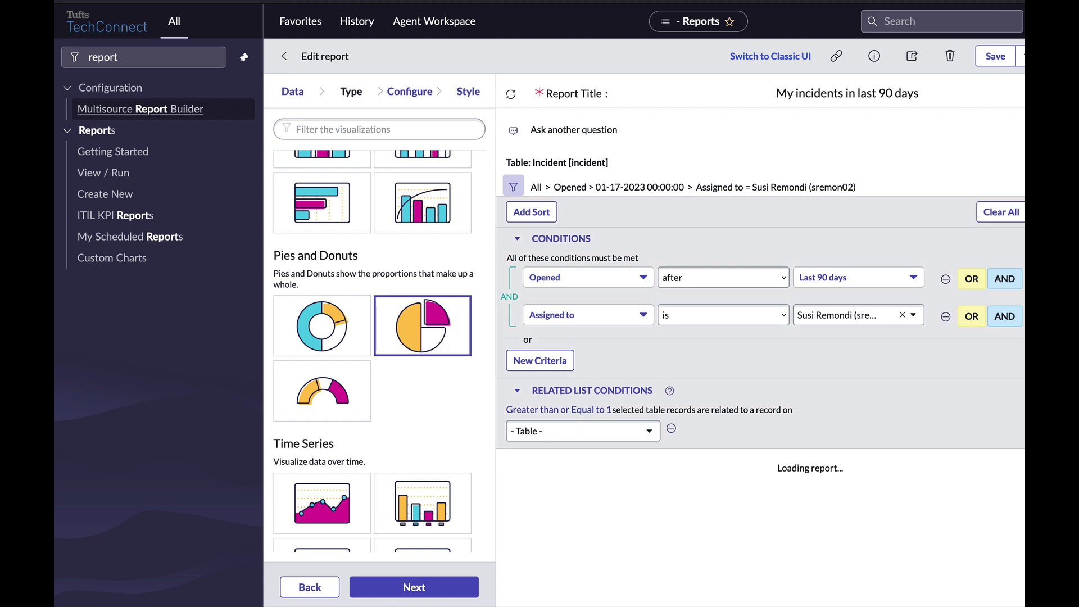
scroll(579, 510, down, 4)
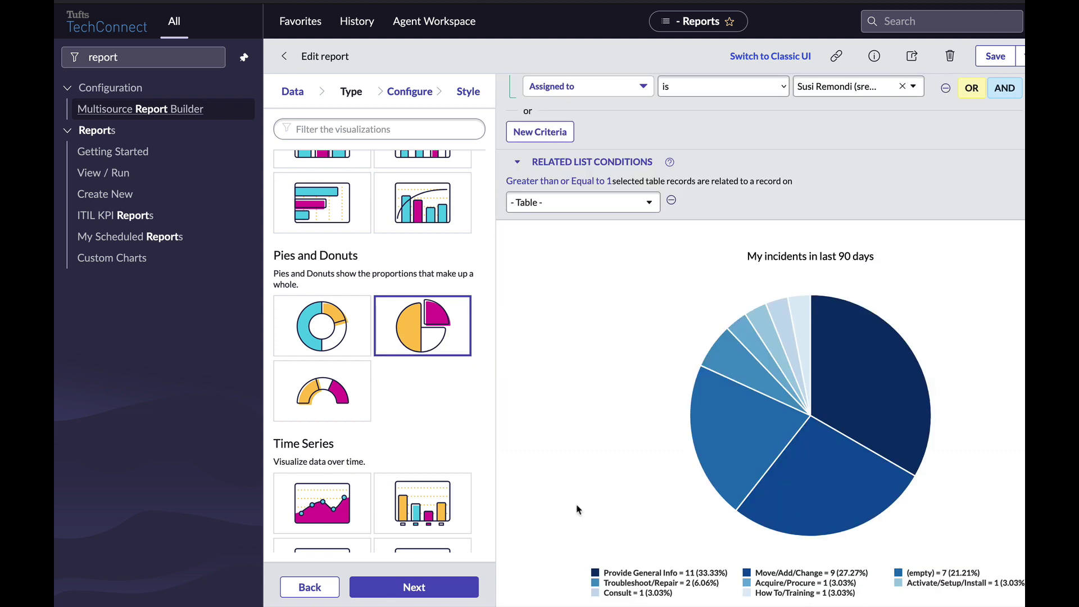
mouse_move(790, 363)
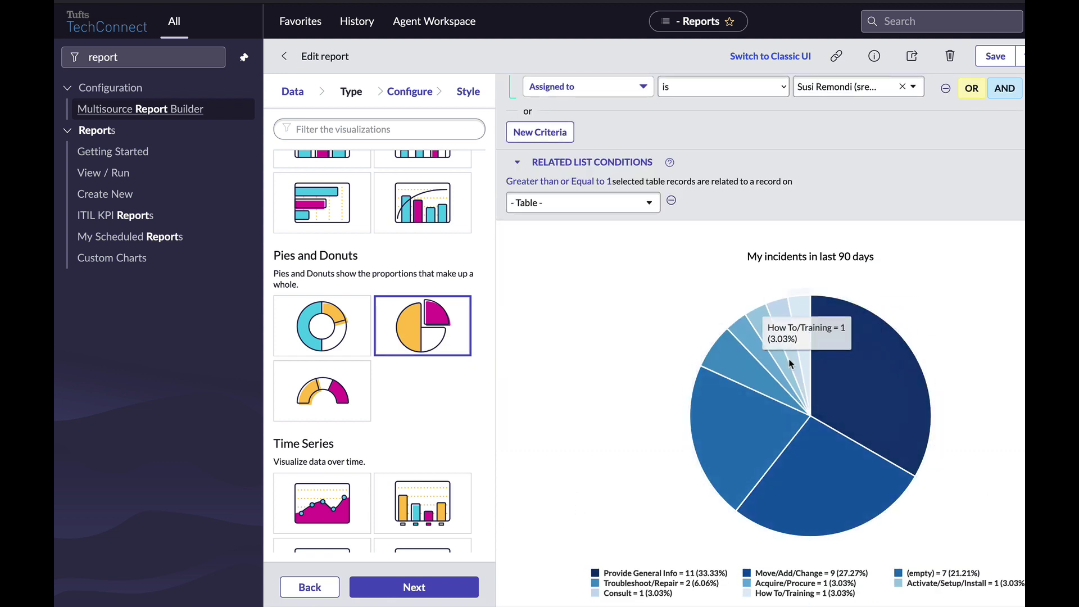
mouse_move(829, 400)
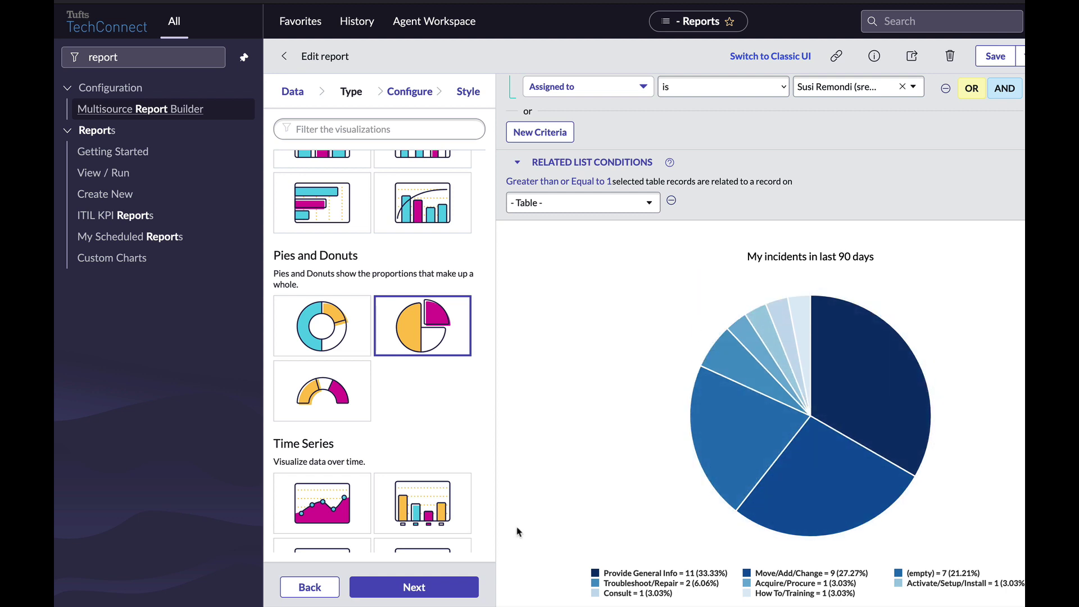
Group the pie by Service with Count aggregation, giving Qualtrics 19 and Absorb LMS 14.
click(469, 586)
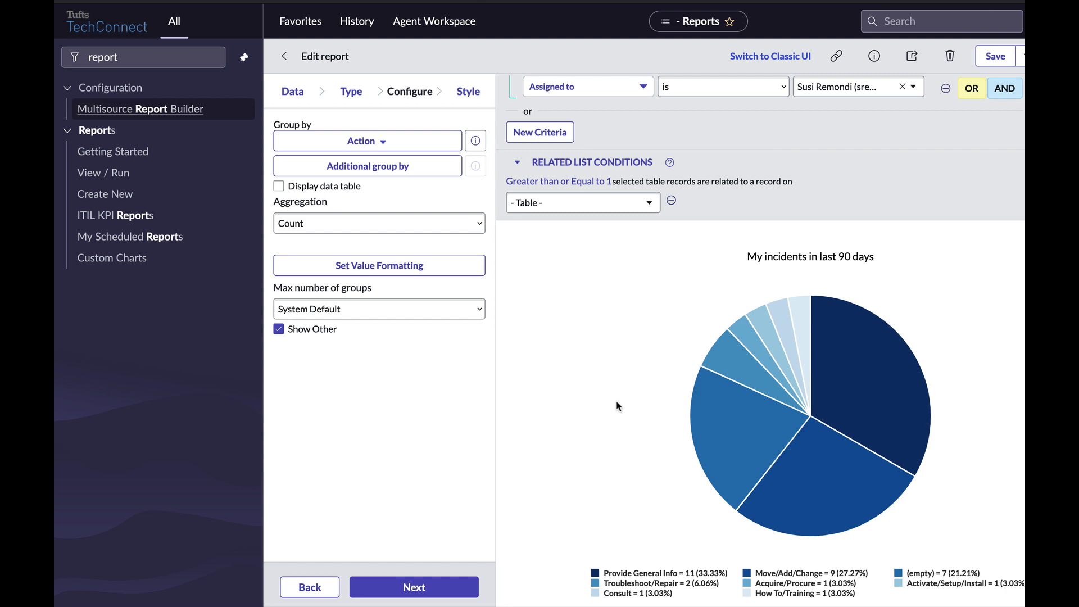
click(392, 147)
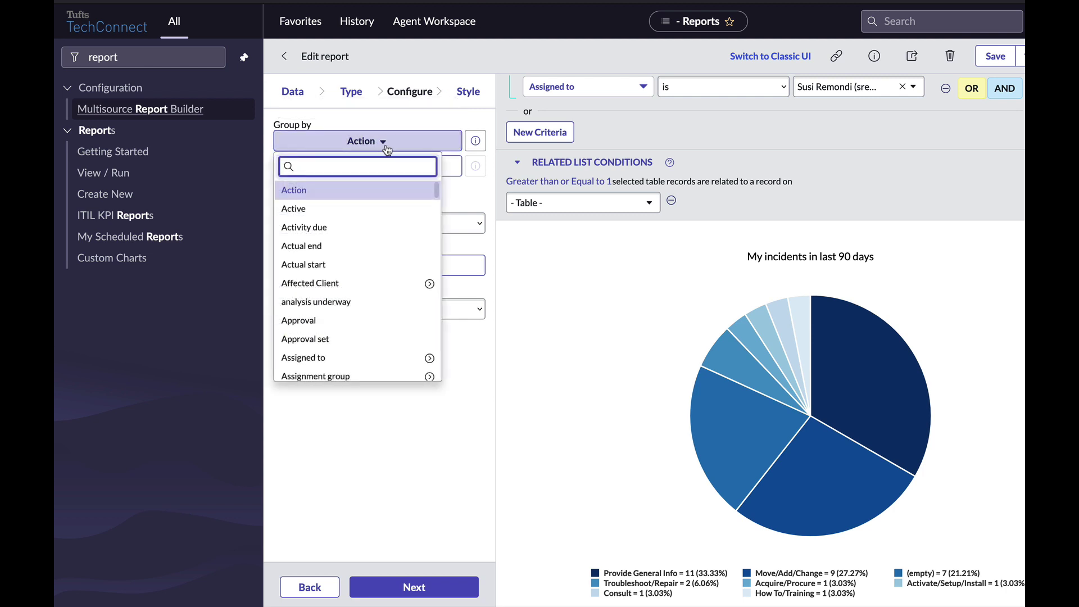
text(ser)
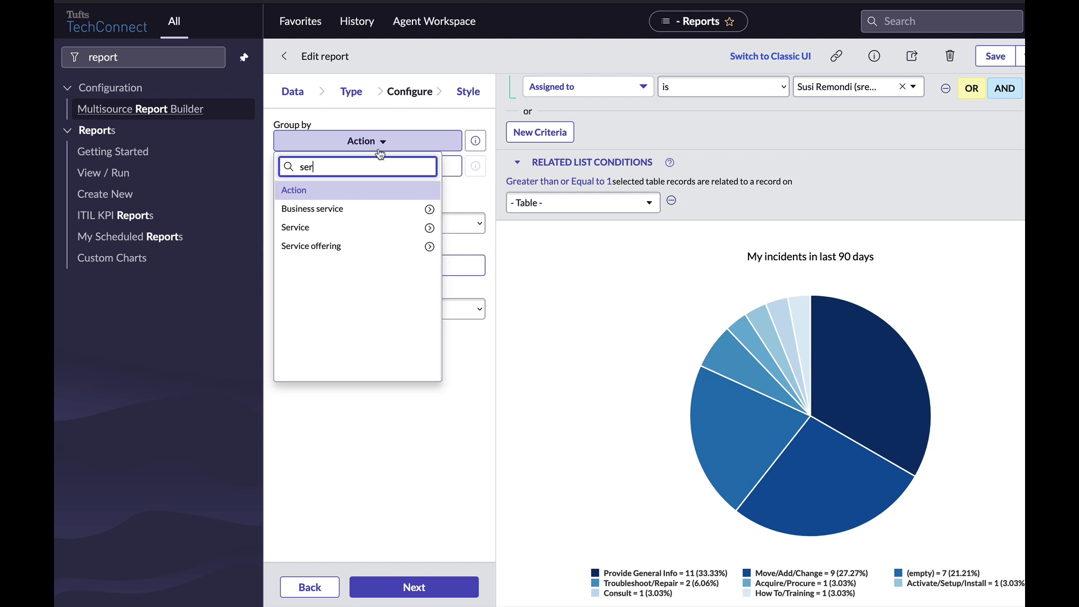
click(337, 228)
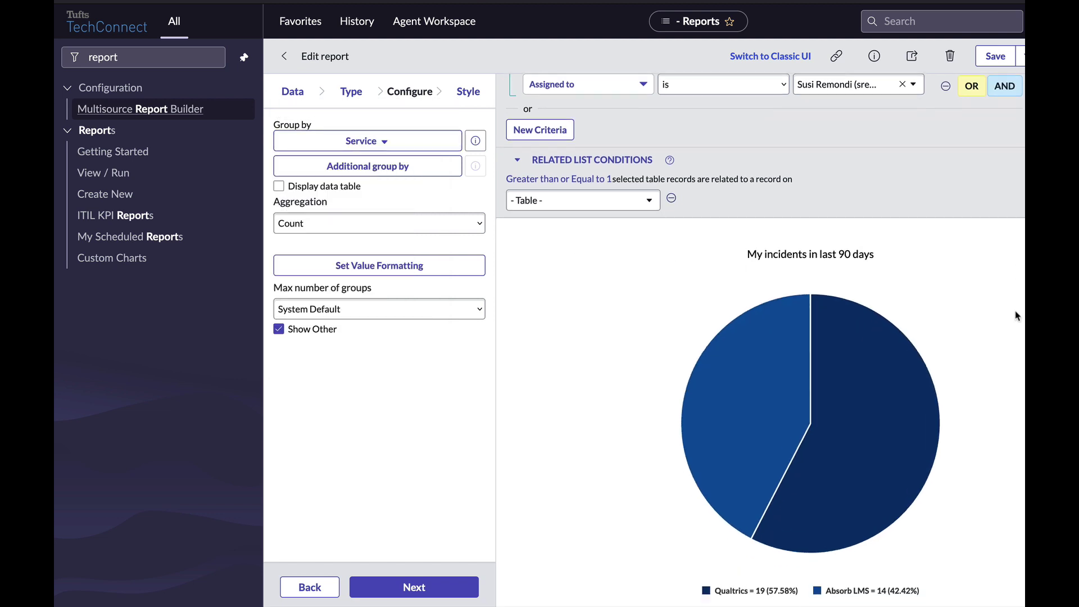
mouse_move(834, 413)
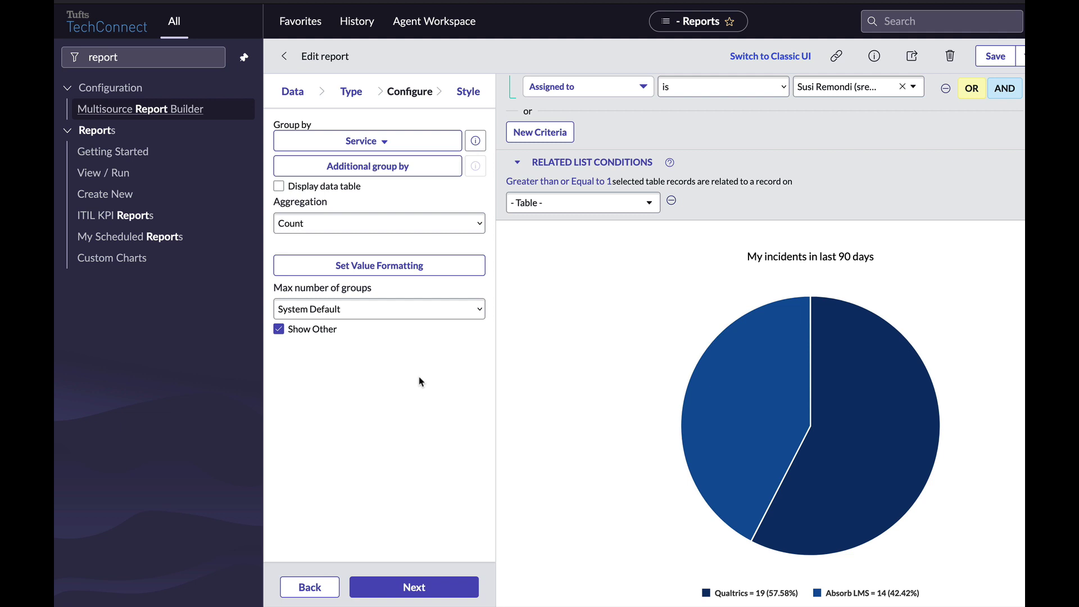
scroll(429, 373, down, 1)
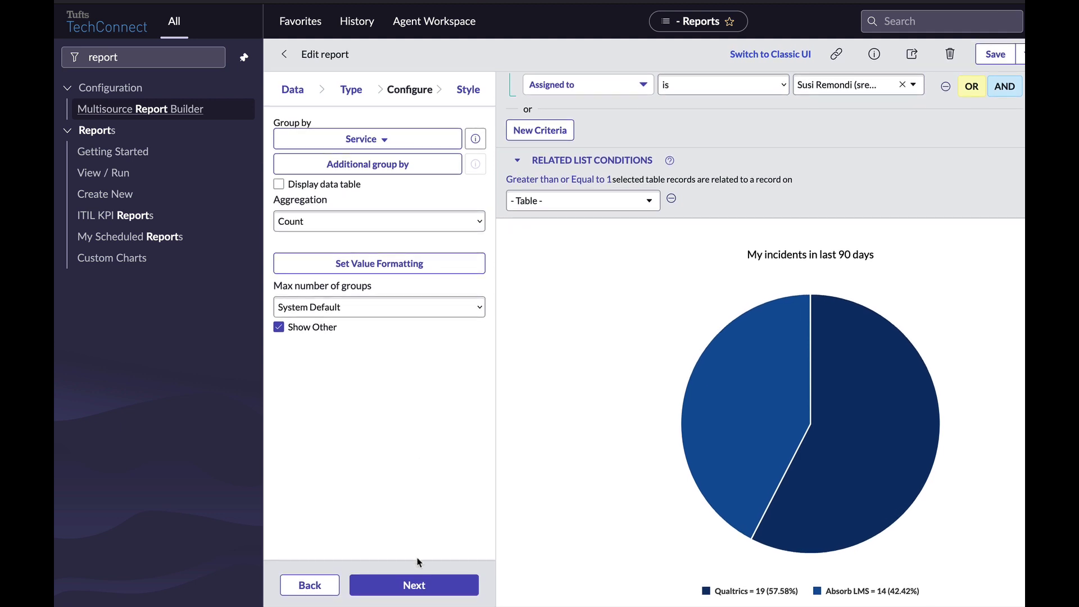
On the Style step, apply the Greens dark to light (3) colour palette.
click(417, 588)
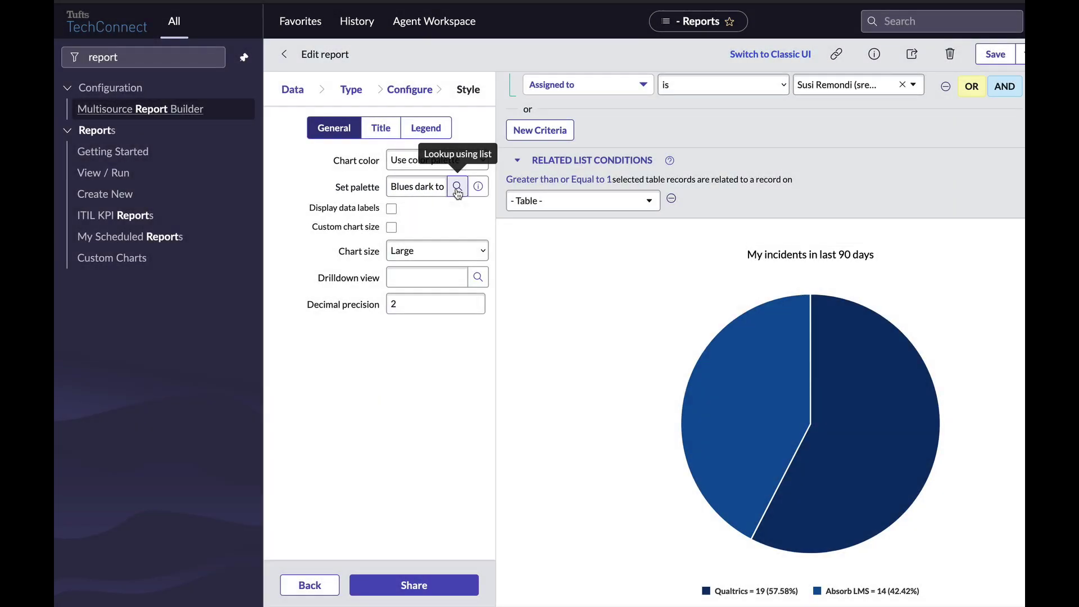
click(457, 187)
scroll(204, 460, down, 5)
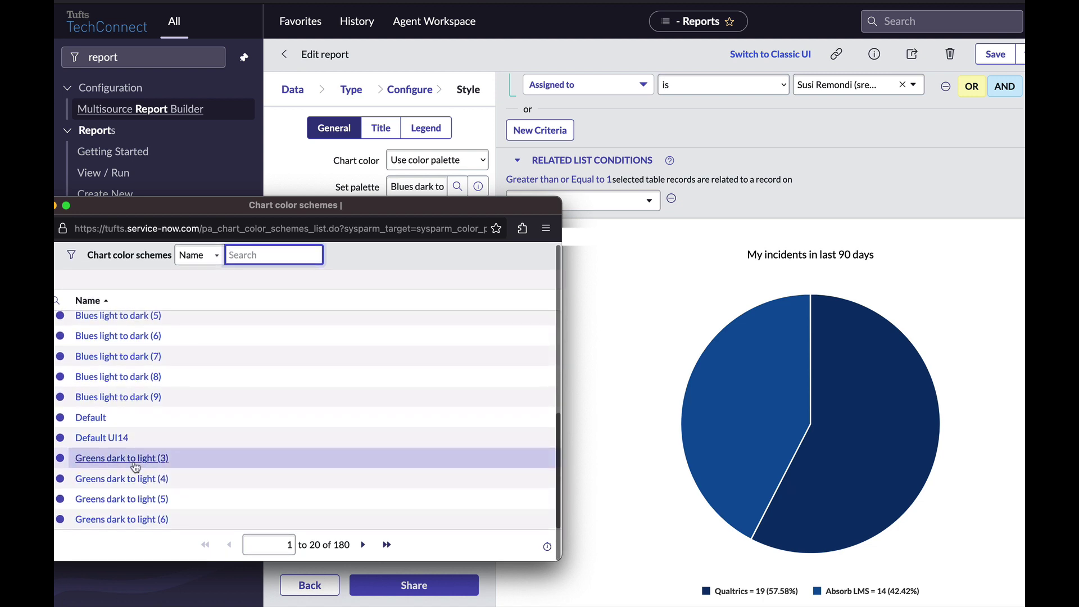
click(132, 466)
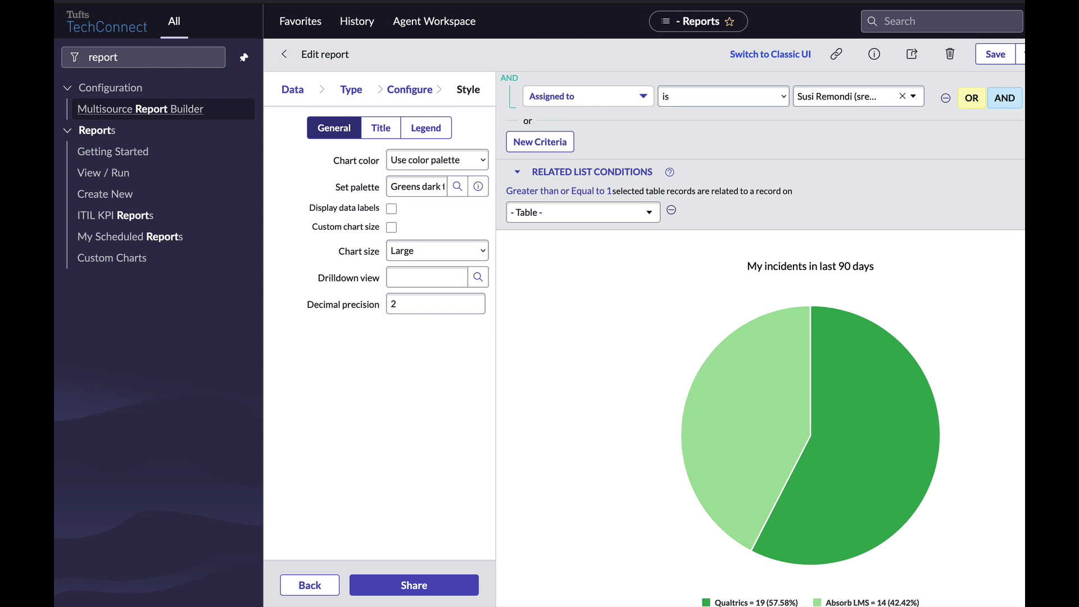
Replace the report title with 'Pie Chart of Incidents by Service'.
scroll(731, 250, up, 5)
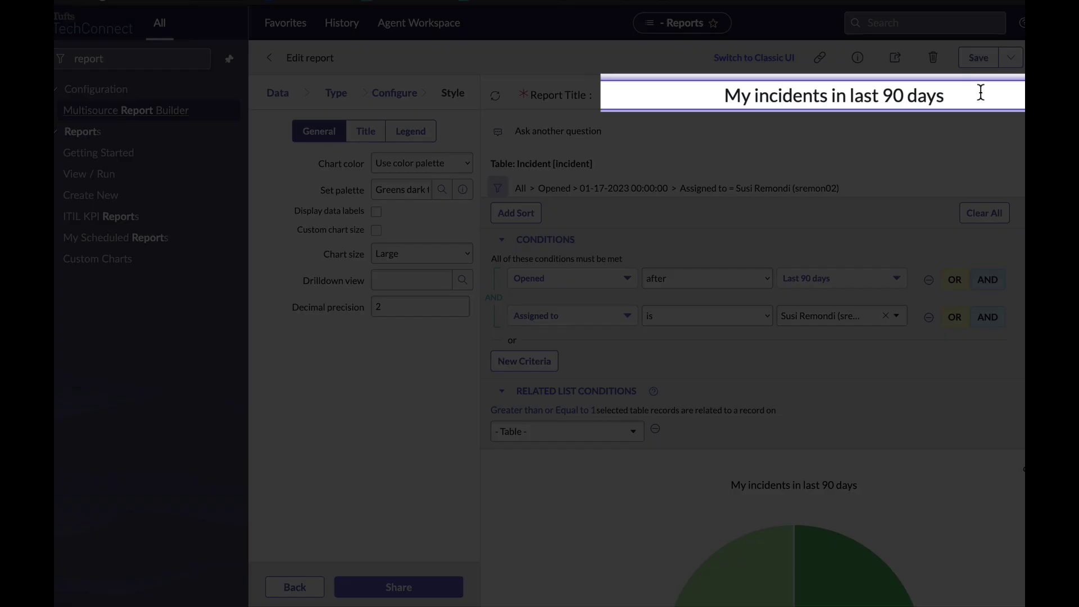
drag(927, 96, 760, 96)
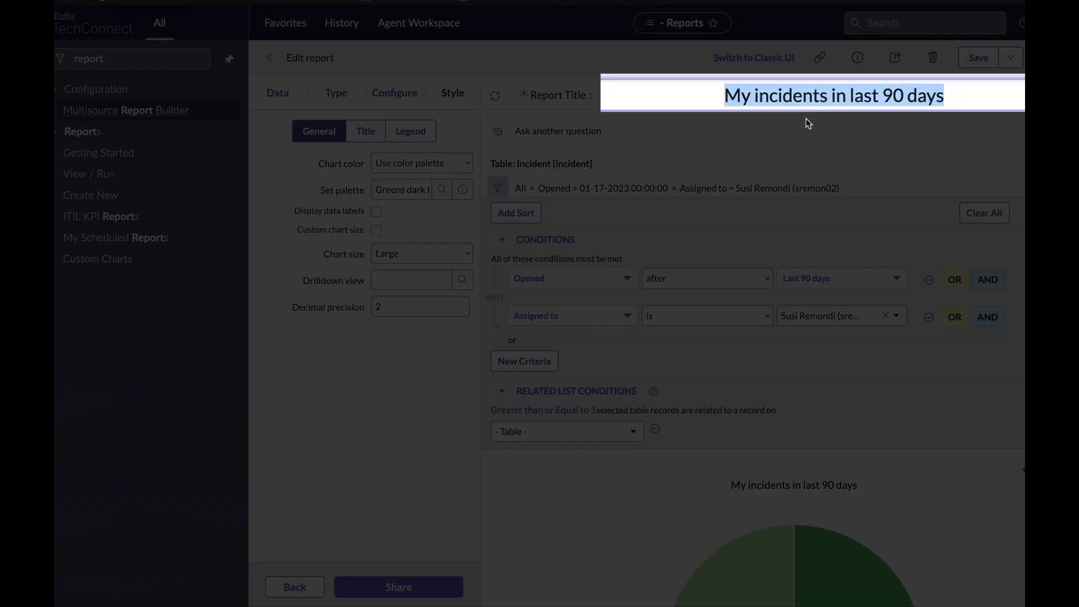
text(Pie)
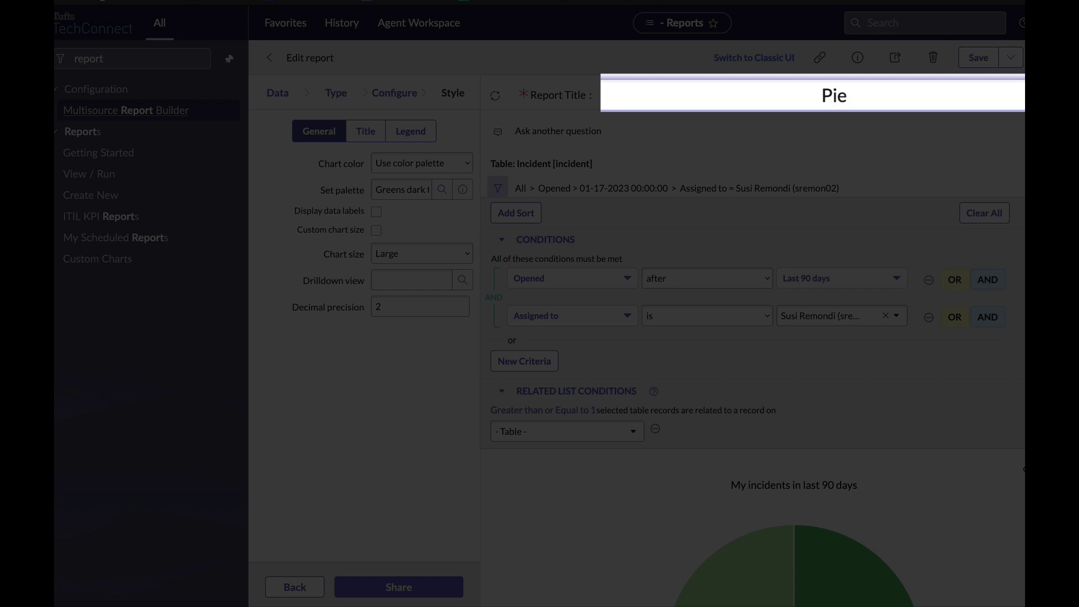
text( Chart of I)
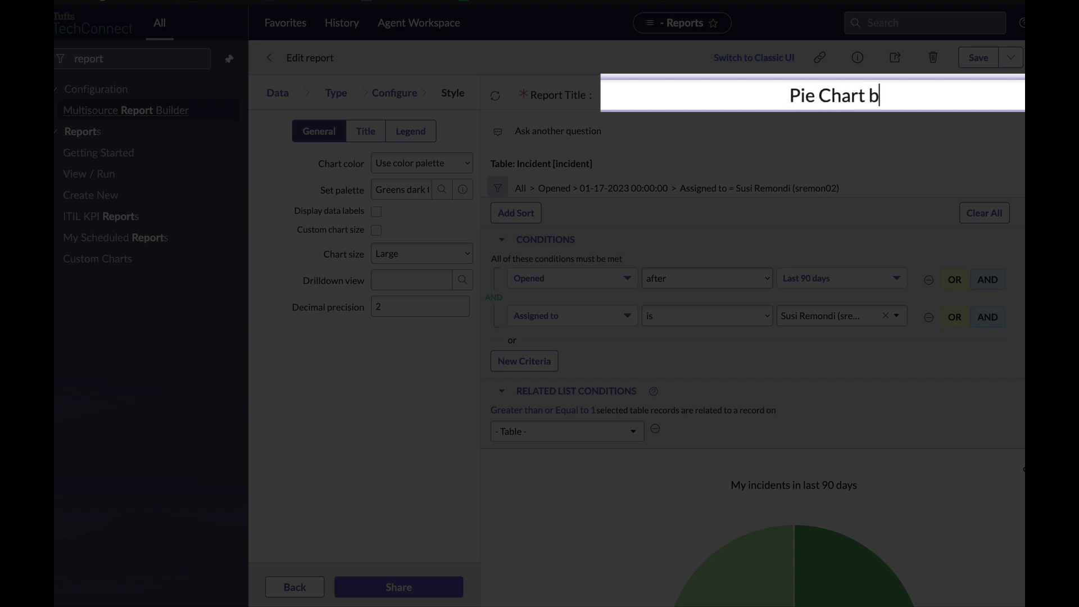
text(ncidents by Ser)
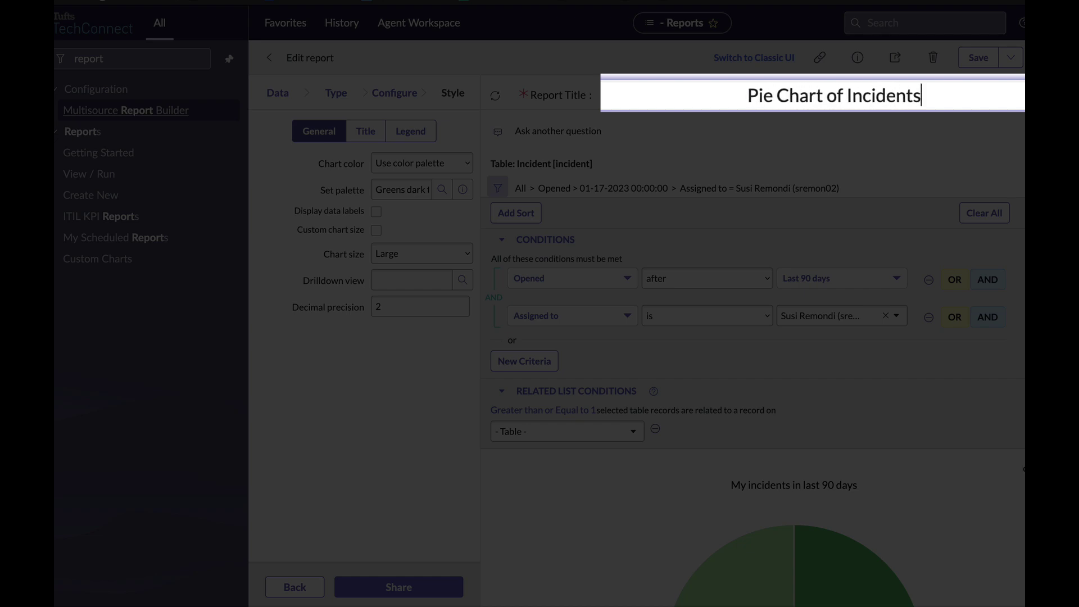
text(vice)
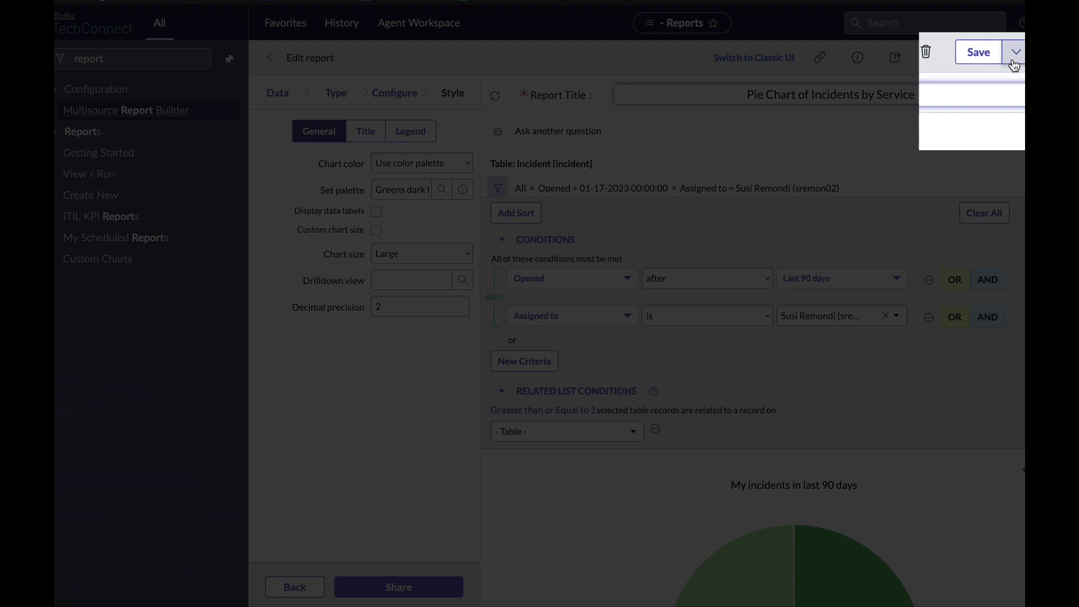
Save the pie chart as a new report copy via Save > Insert.
click(1010, 68)
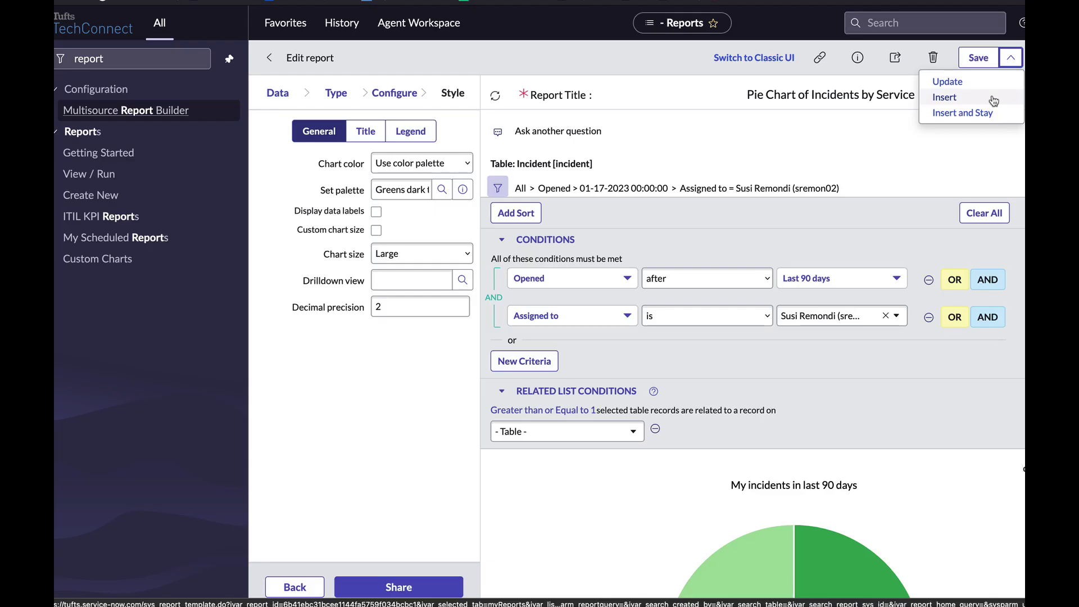
click(957, 99)
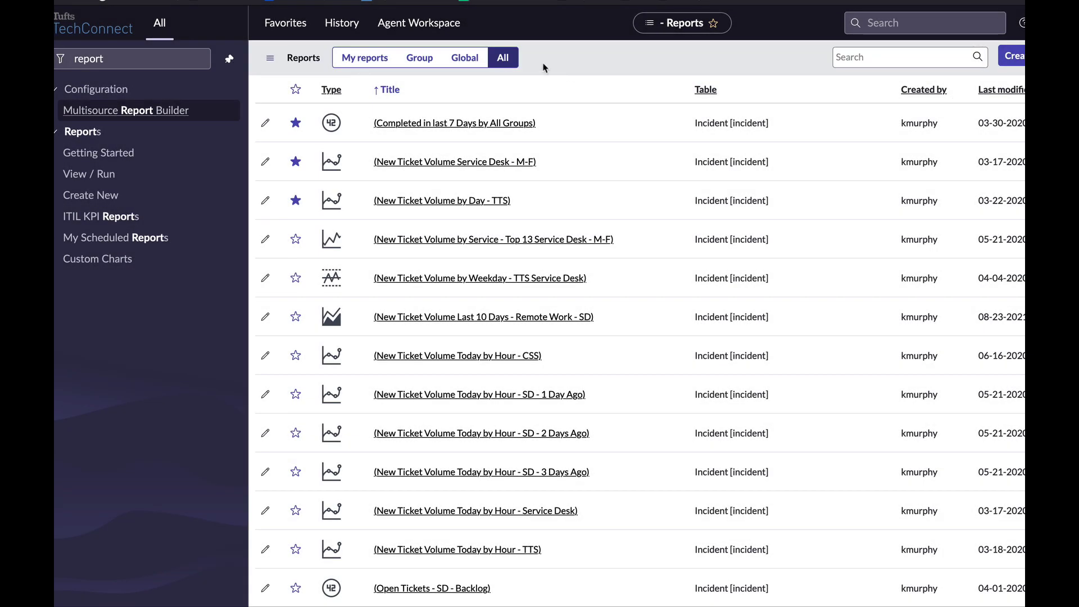
Filter the Reports list to show only My reports.
click(373, 59)
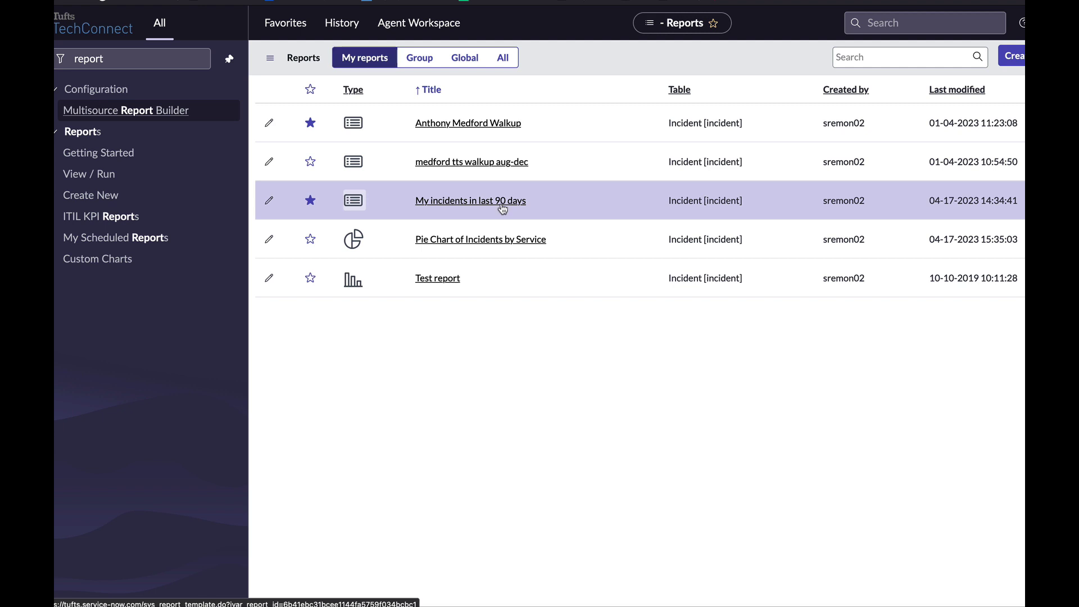
Open My incidents in last 90 days and retitle it 'Incident List For me'.
click(505, 202)
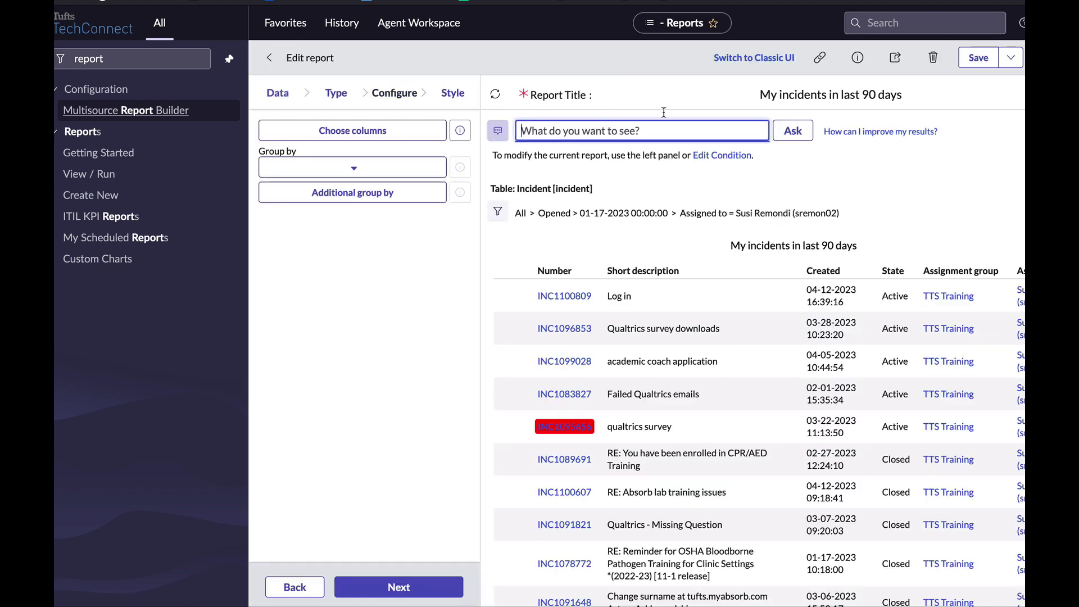
click(782, 96)
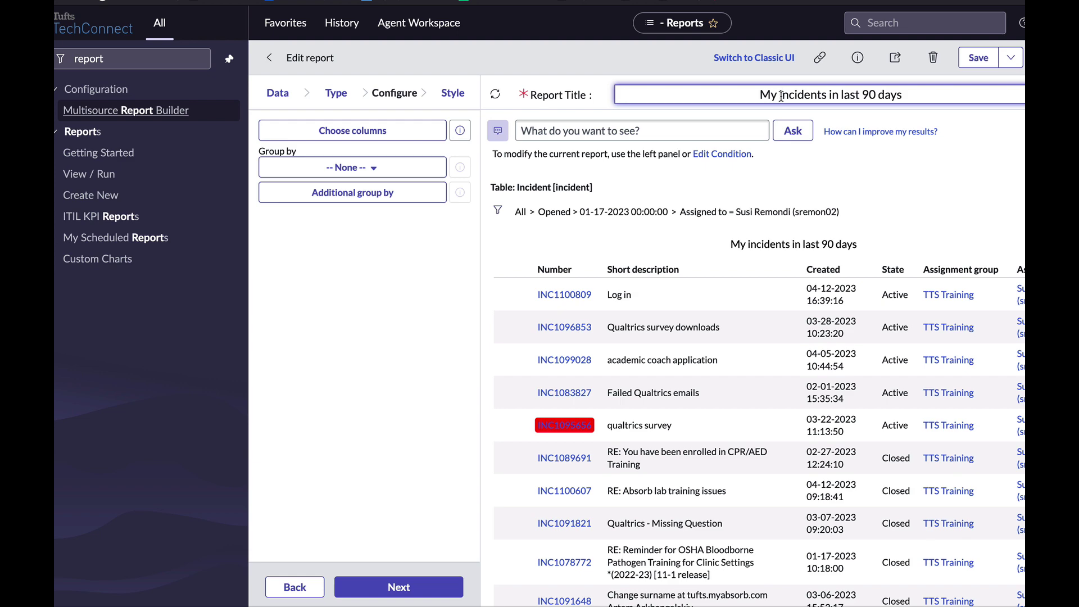
key(ctrl+a)
key(BackSpace)
text(Incident List For me)
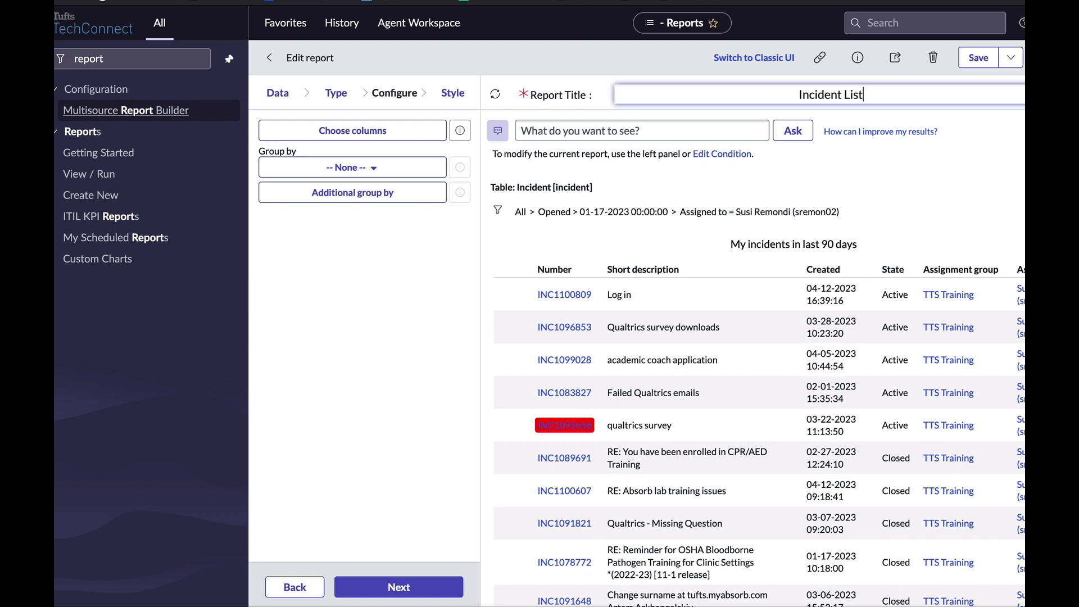
click(959, 226)
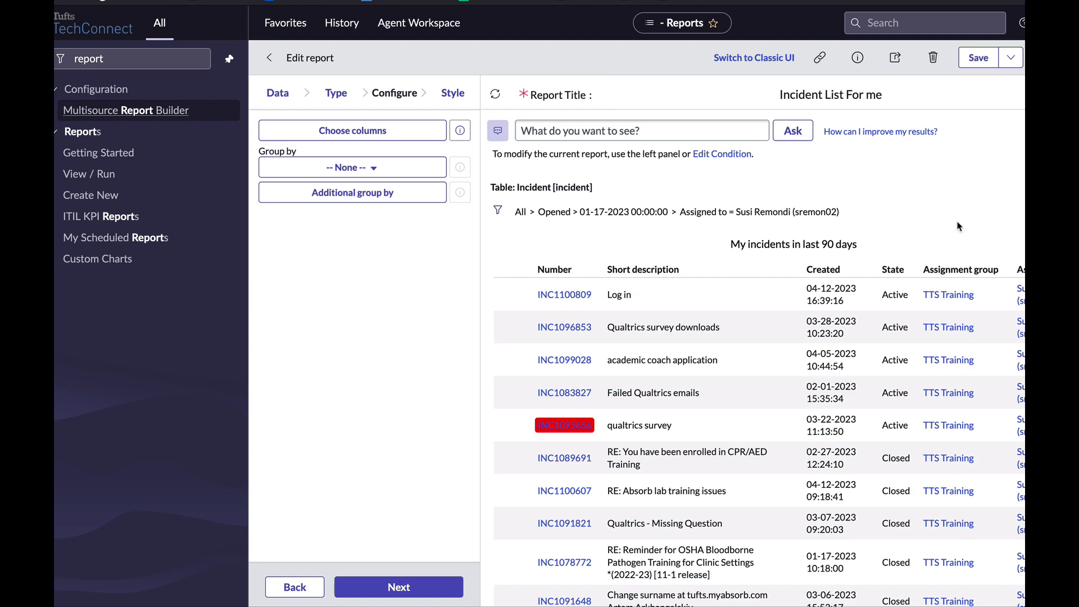
Save it as a new report copy with Insert and Stay.
click(1011, 58)
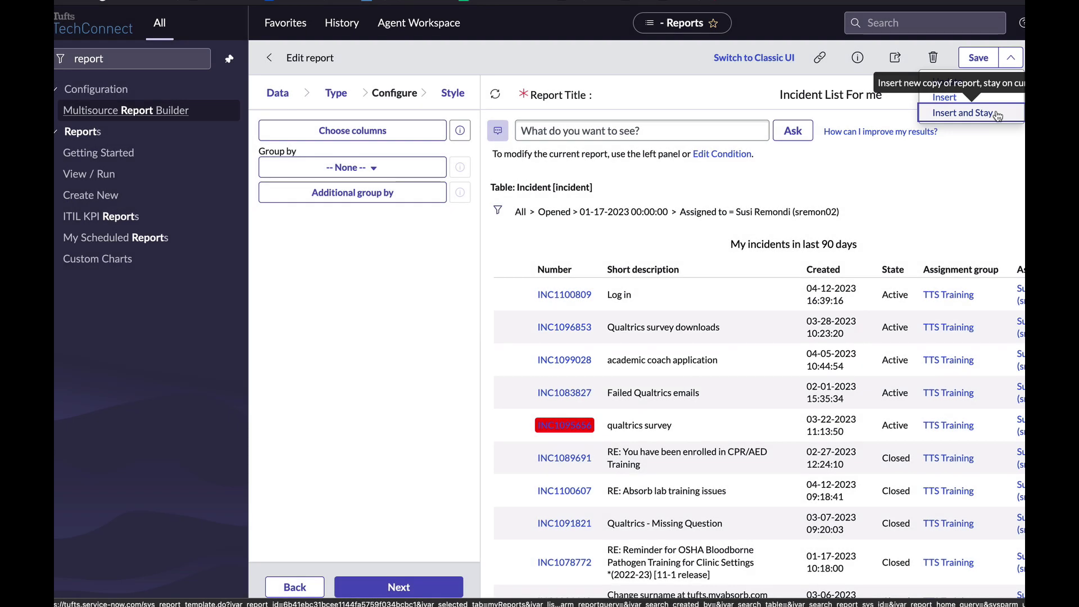
click(998, 114)
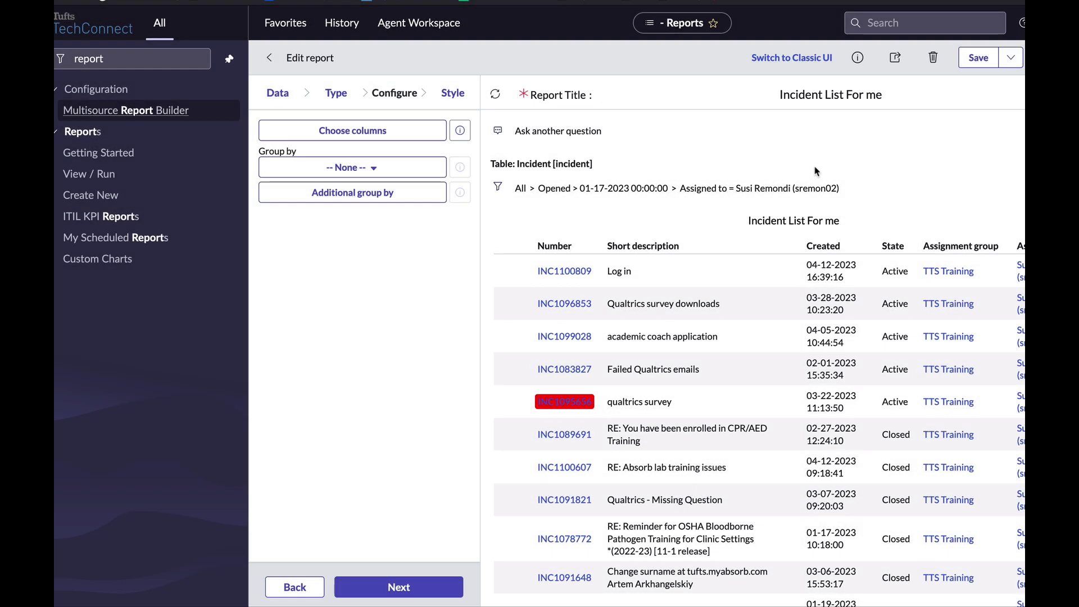
scroll(817, 171, down, 1)
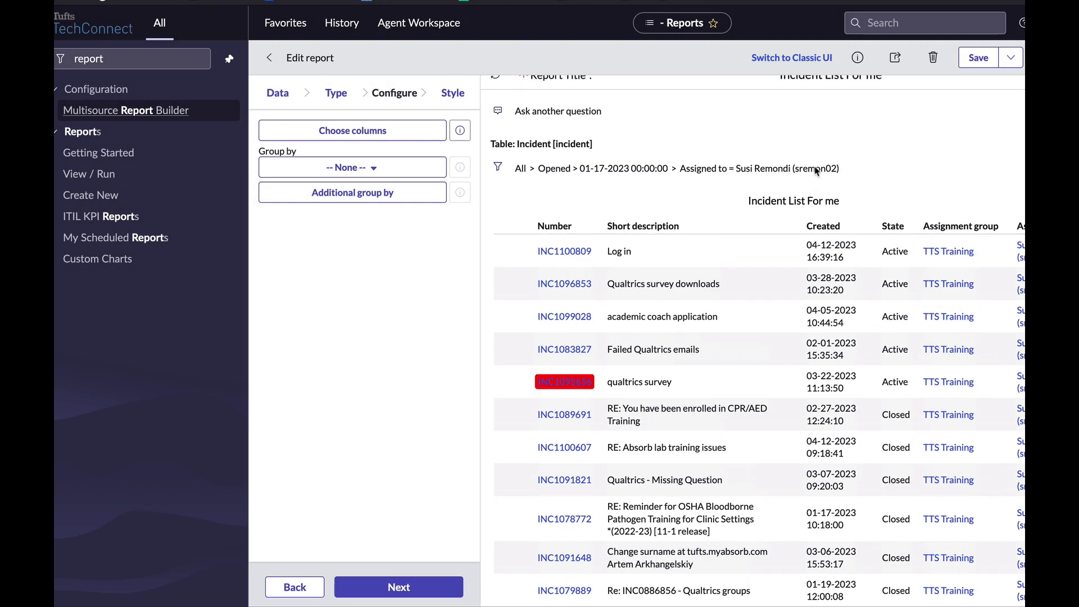
scroll(762, 169, up, 1)
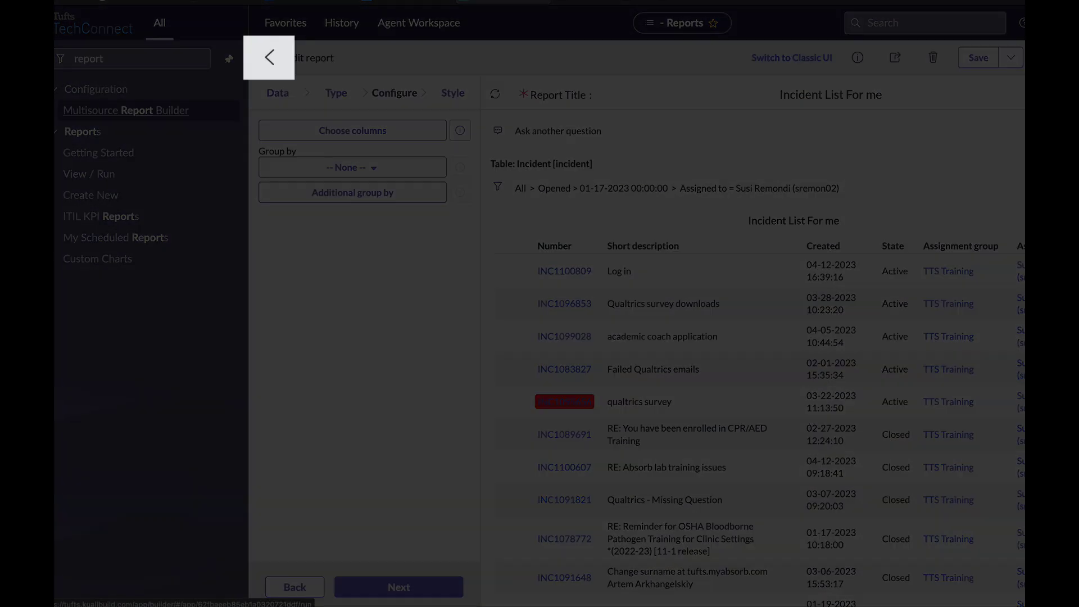
Leave the report editor and filter the reports list to My reports.
click(268, 80)
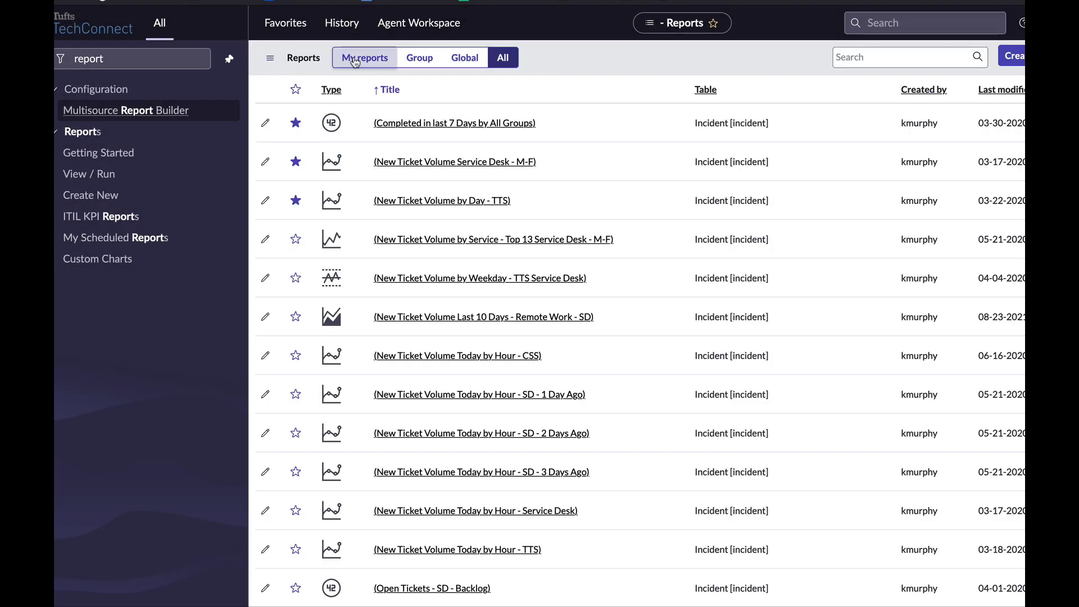
click(386, 67)
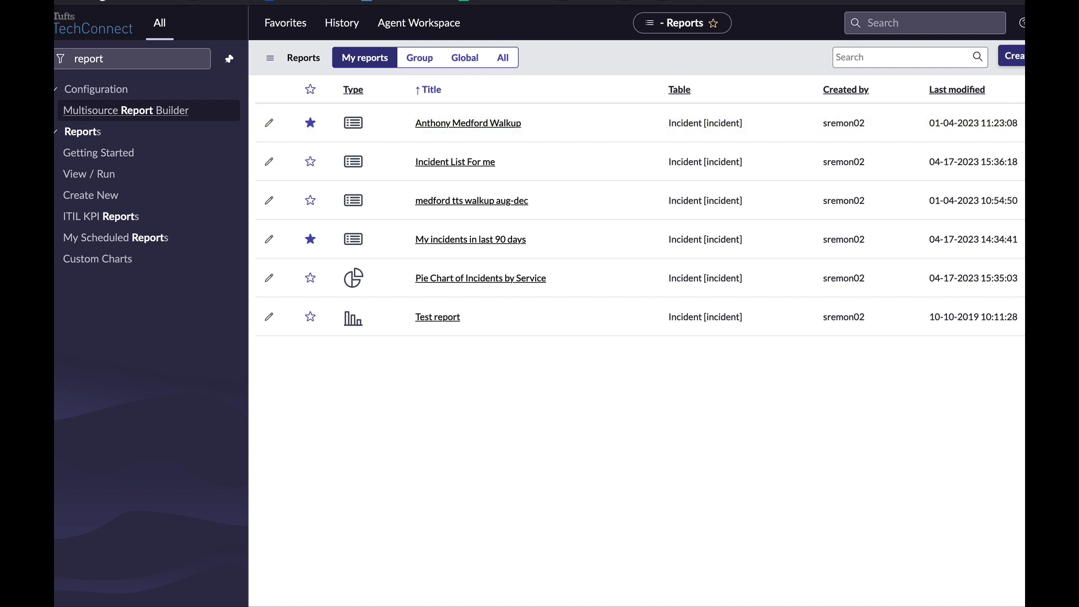
Start a new report and change its Source type from Table to Data source.
click(1012, 56)
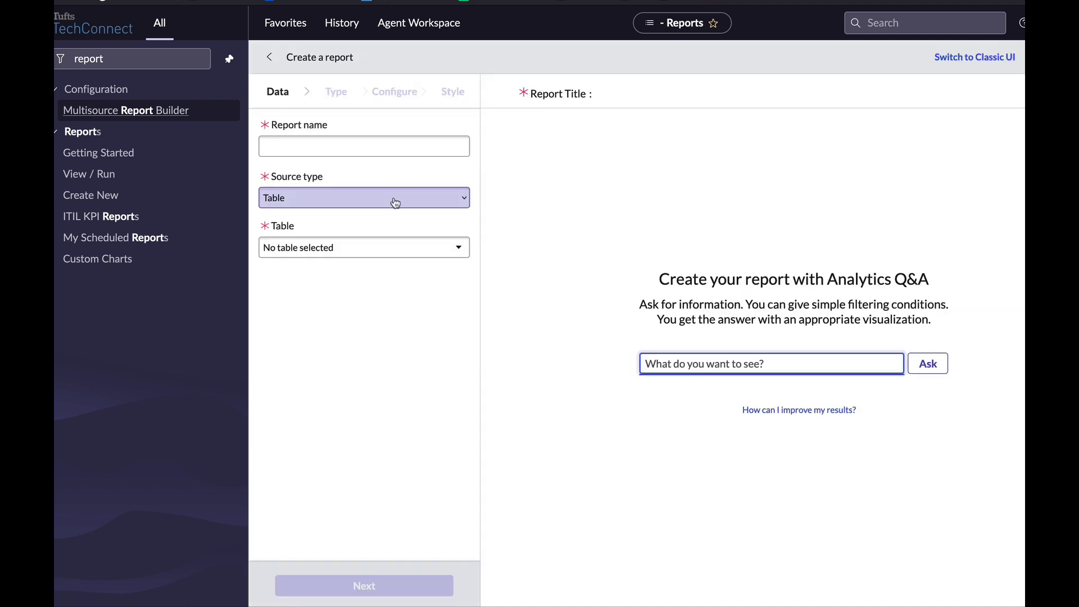
click(395, 202)
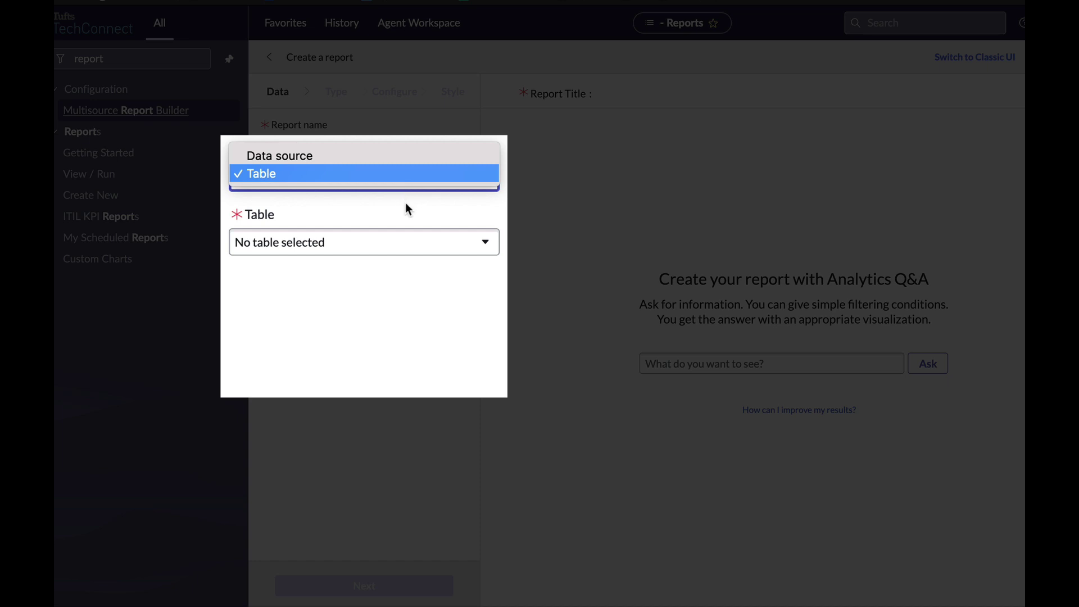
click(397, 222)
click(389, 247)
text(inci)
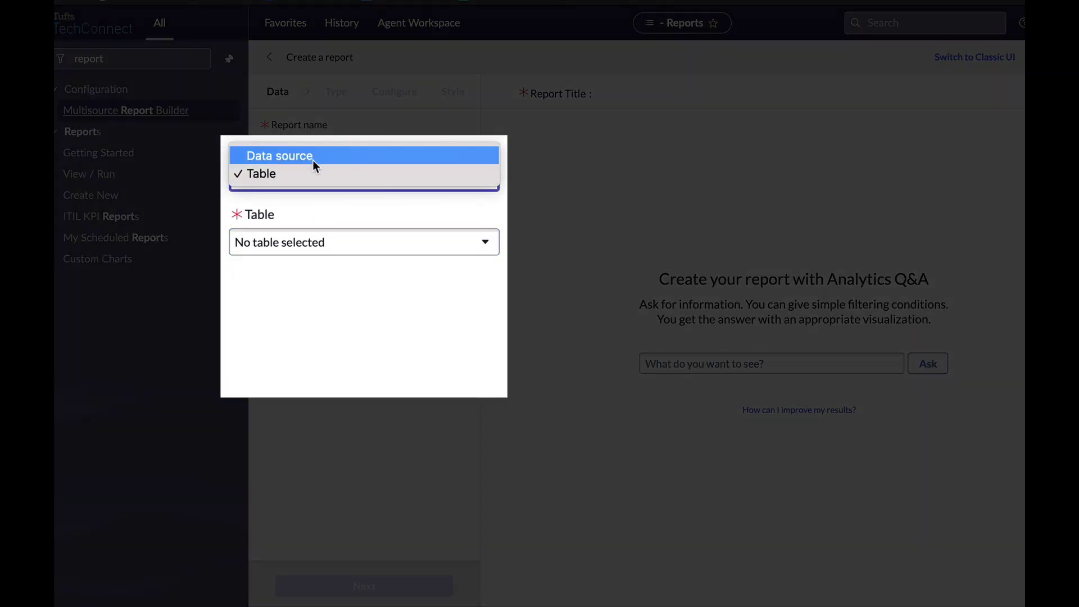
click(312, 160)
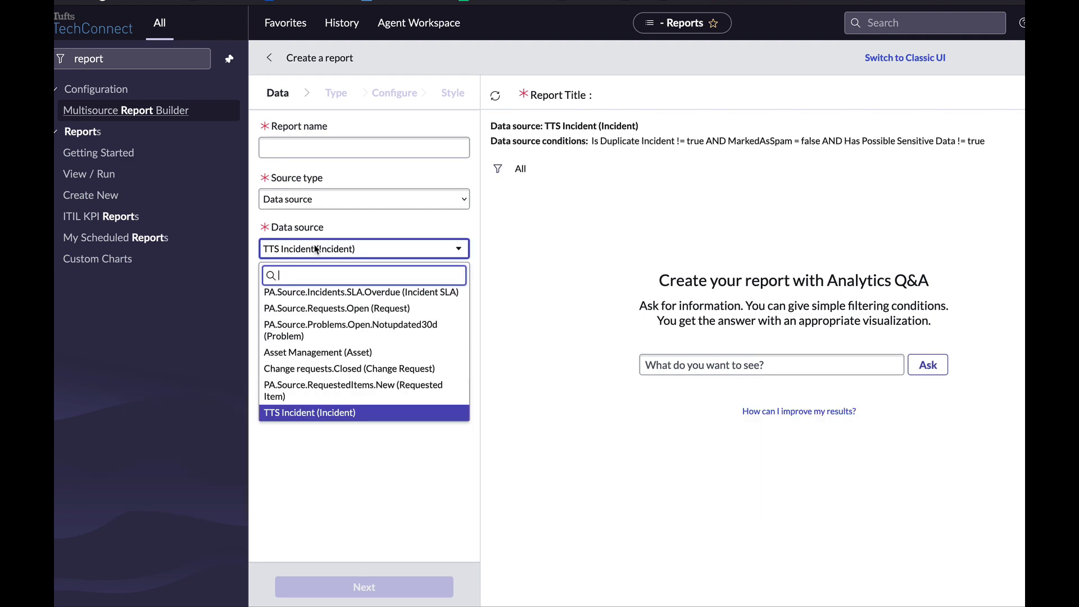
Select TTS Incident (Incident) and review its description, Incident table and duplicate/spam conditions.
click(320, 247)
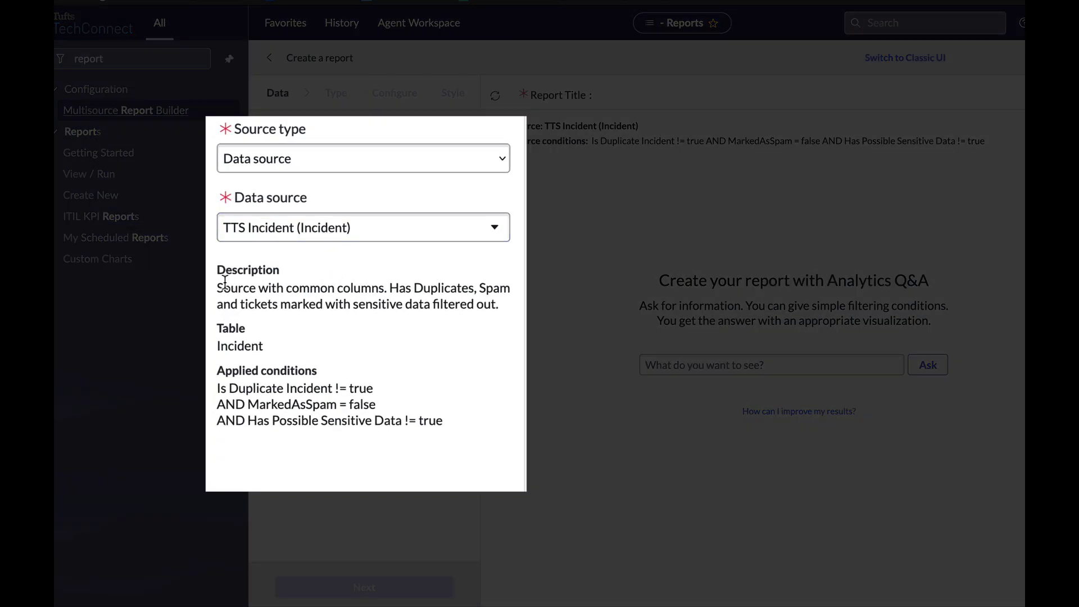
drag(219, 287, 486, 306)
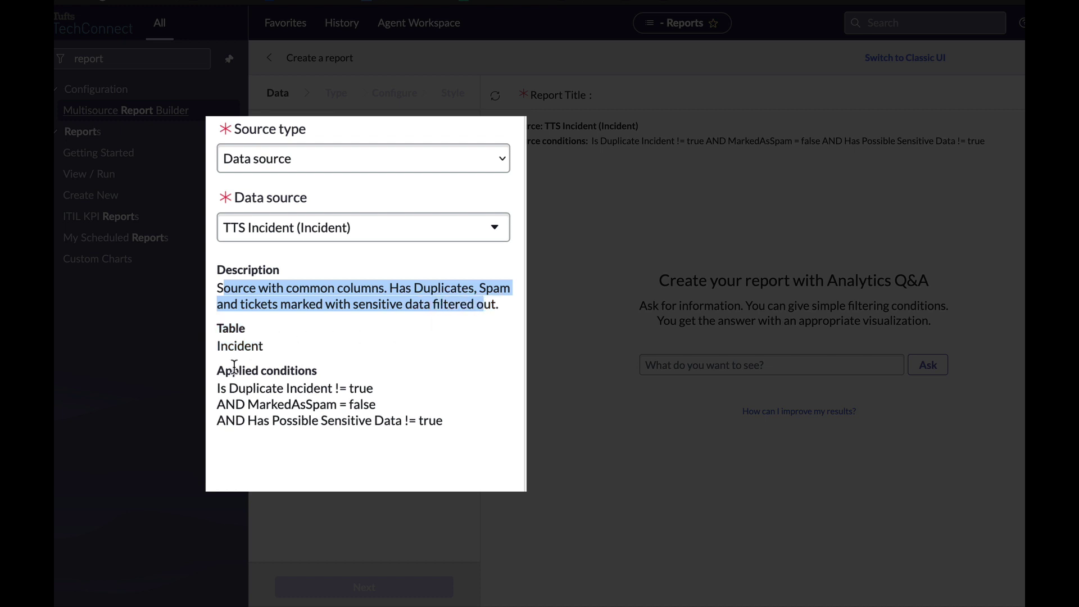
drag(225, 371, 443, 431)
click(443, 432)
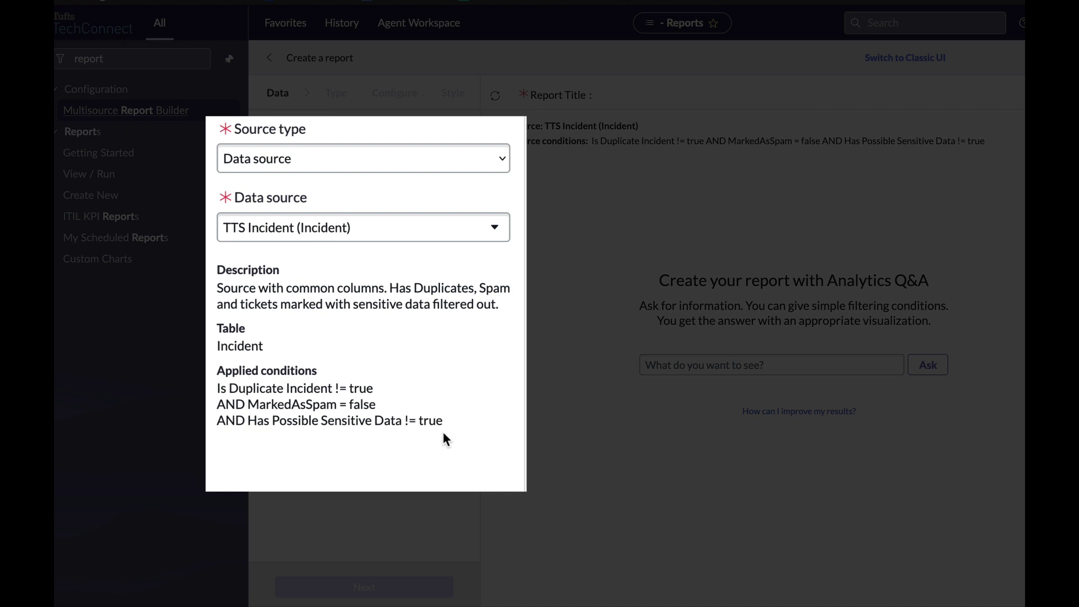
drag(443, 432, 285, 360)
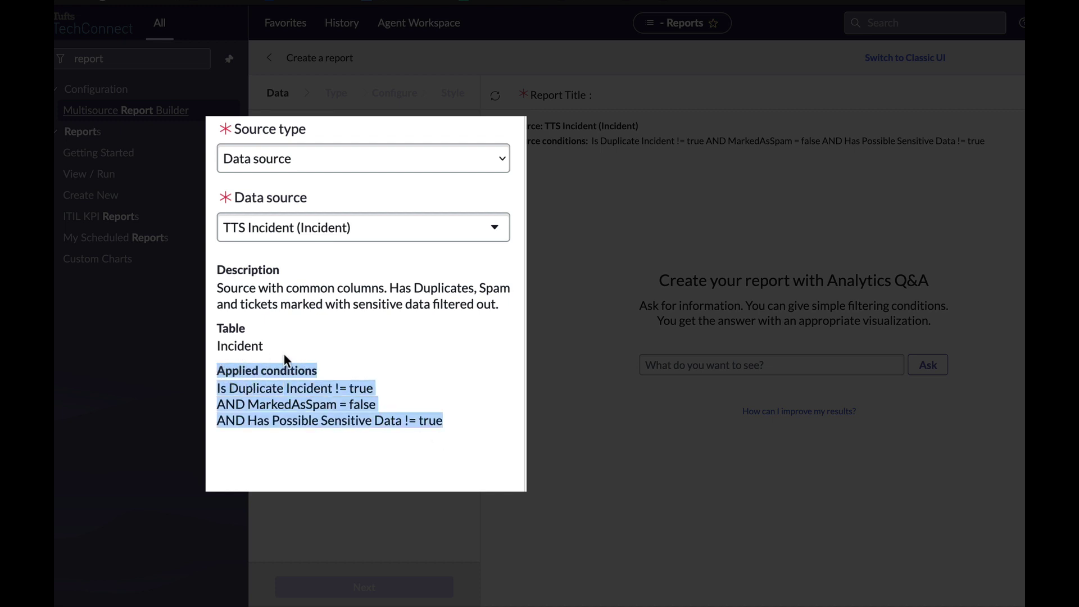
click(285, 360)
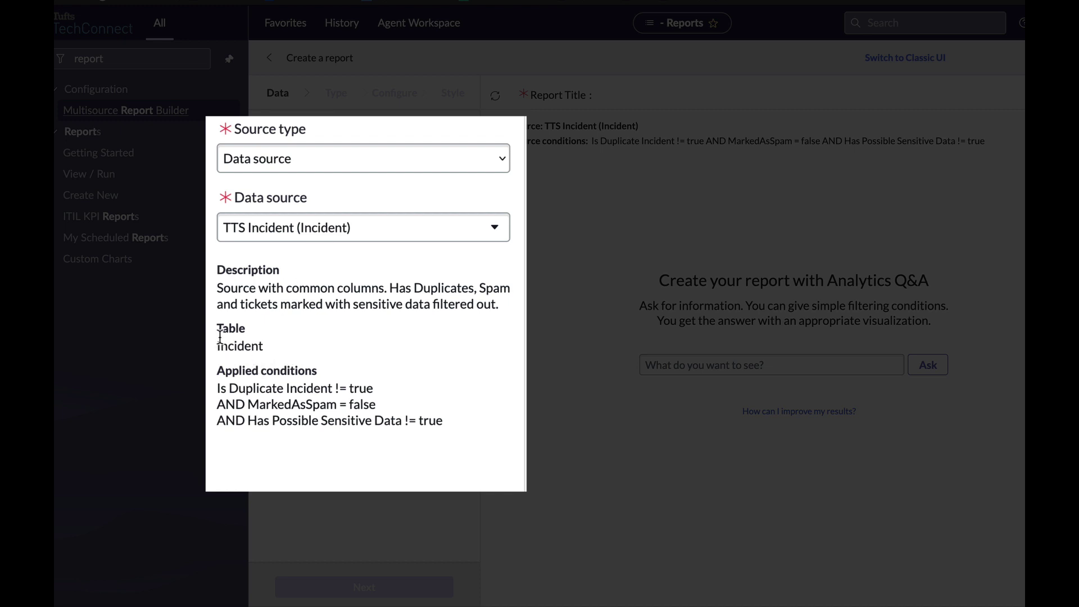
drag(220, 338, 246, 342)
click(292, 425)
drag(221, 388, 243, 423)
click(392, 408)
Enter 'Test pulling from TTS Incident Report' as the report name and advance to the Type step.
click(344, 465)
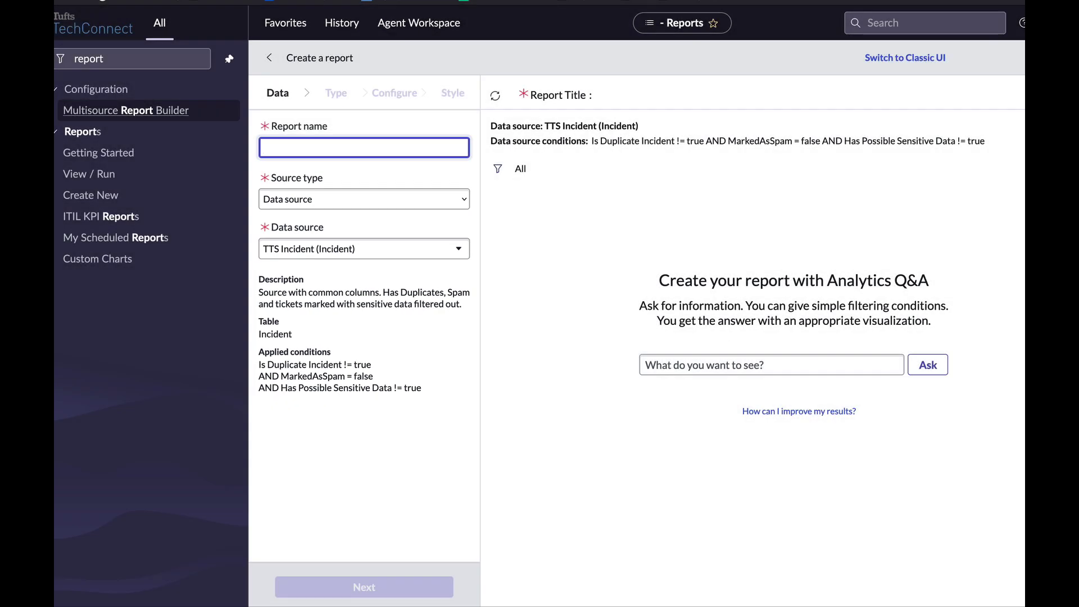
text(Test pu)
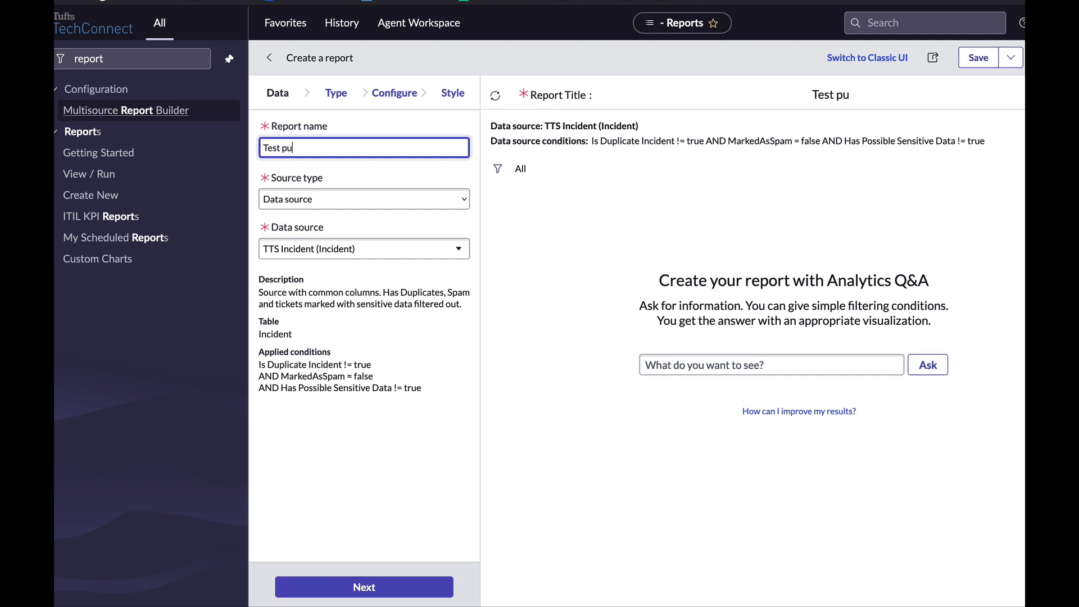
text(lling from TTS I)
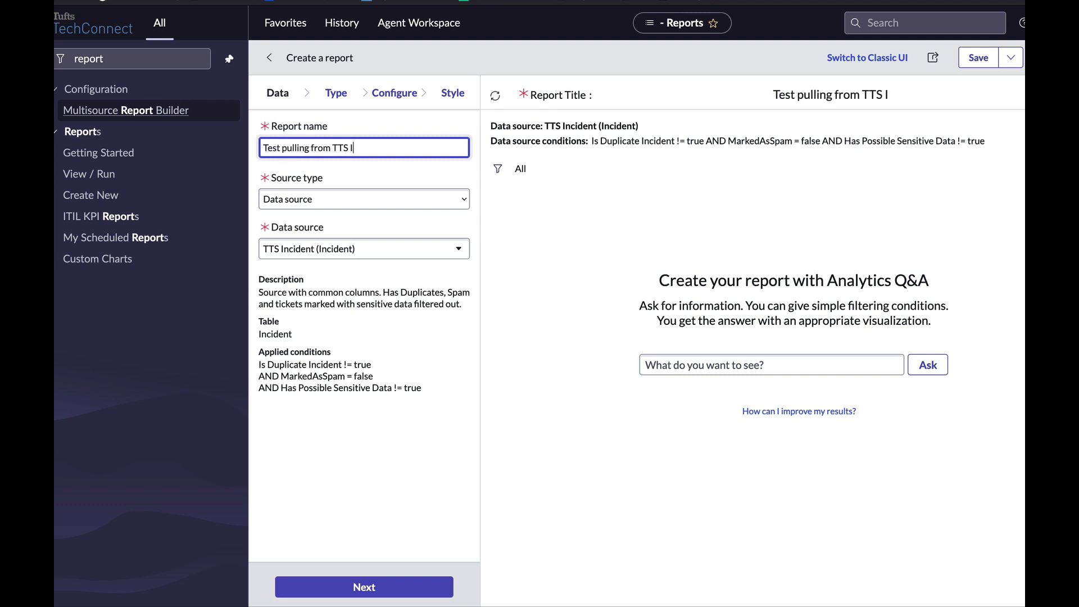
text(ncident Report)
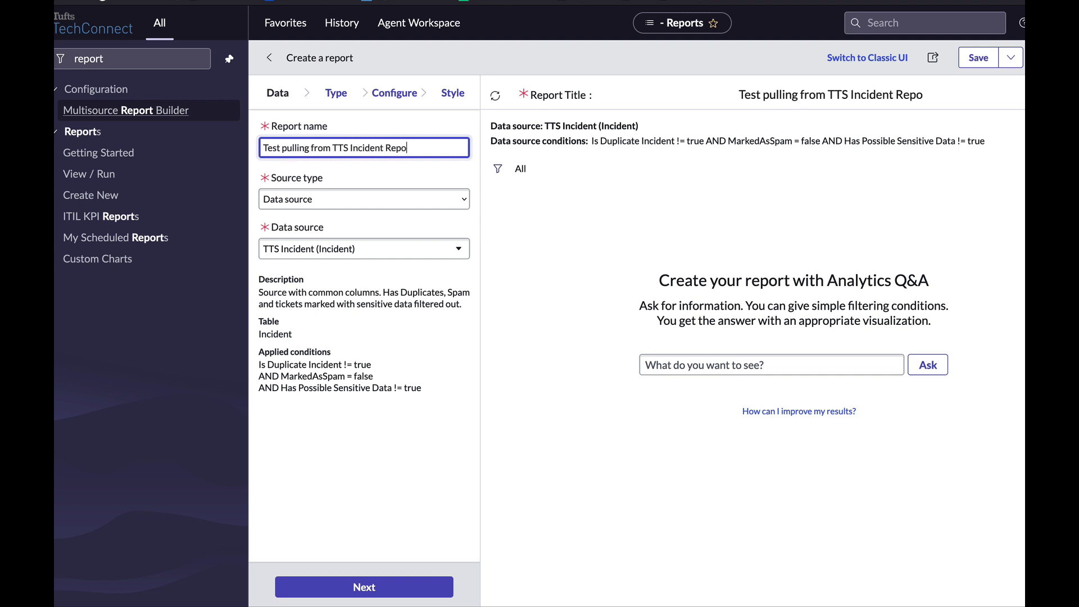
click(363, 586)
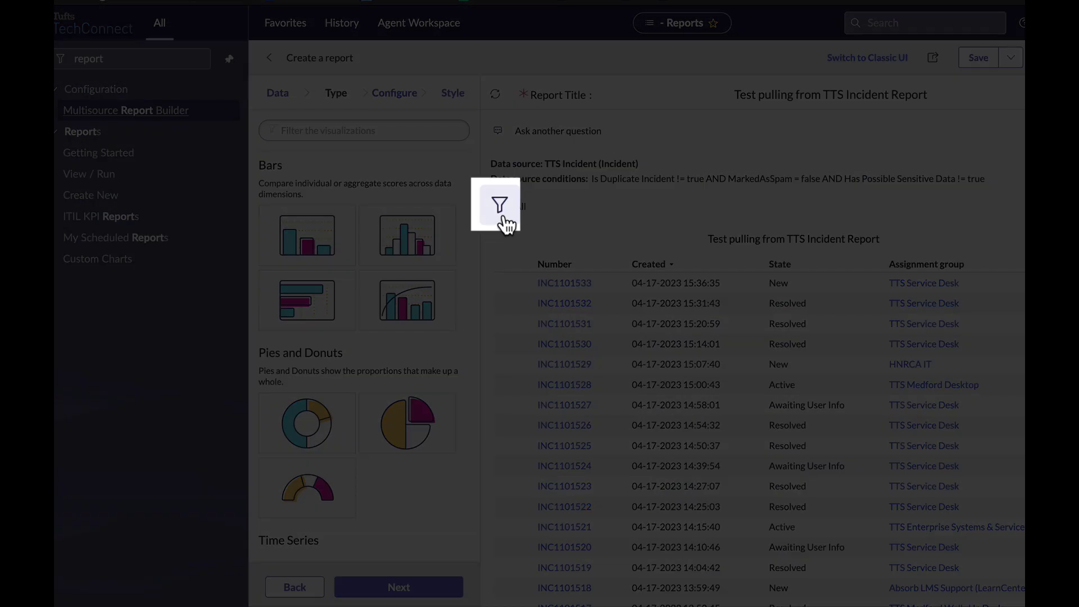
Add a condition: Opened after Last 60 days.
click(506, 224)
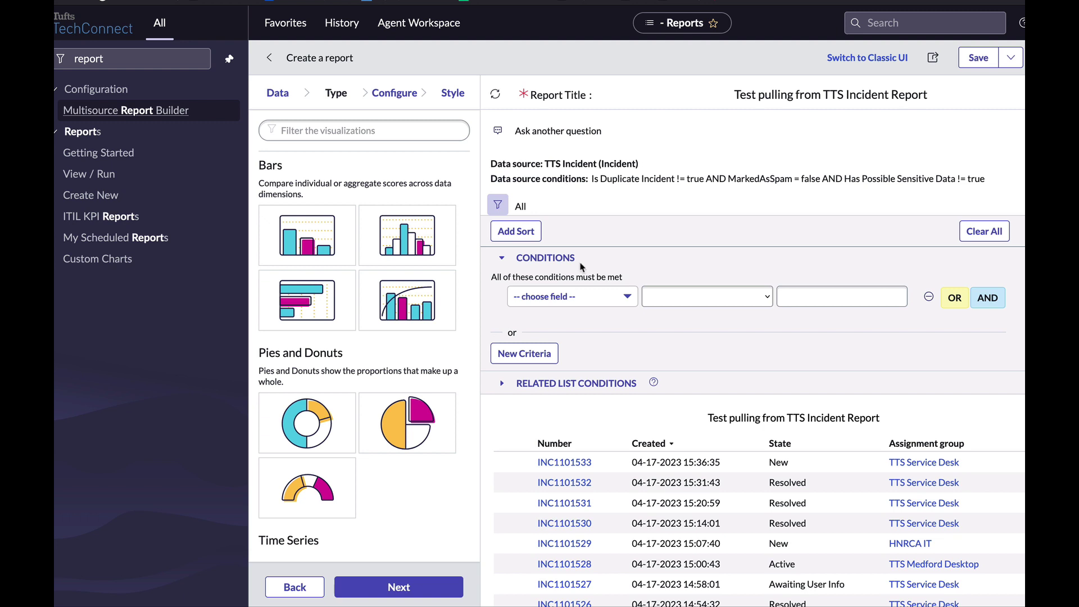
click(581, 309)
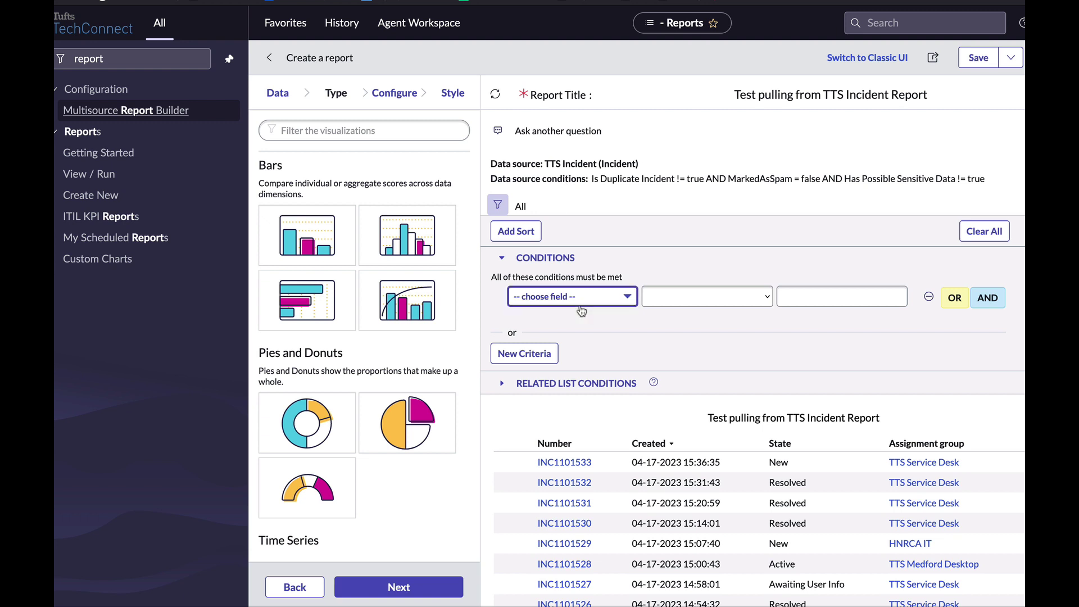
text(open)
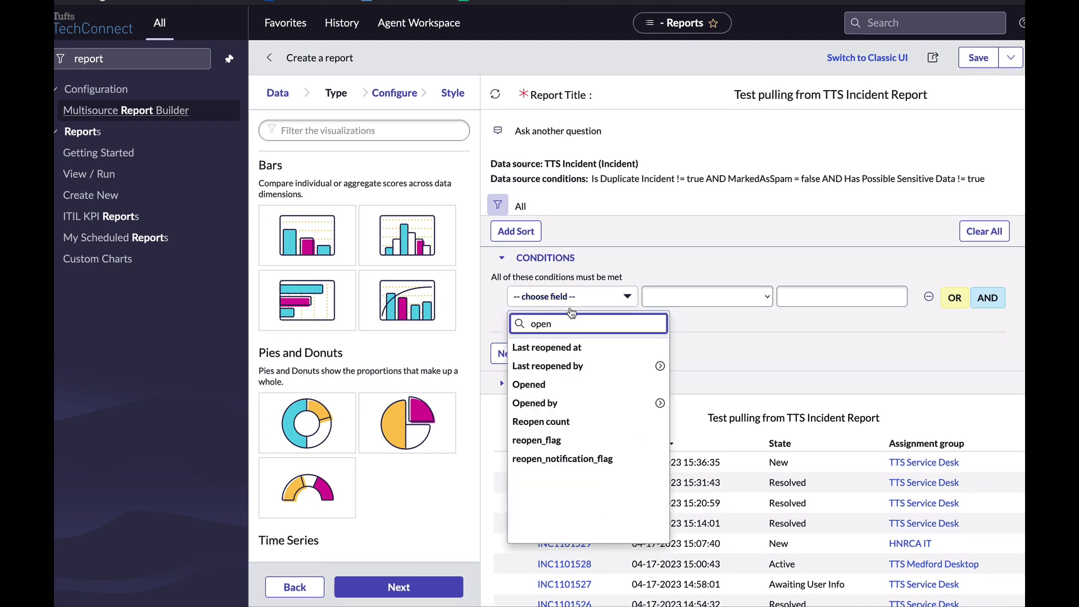
click(529, 384)
click(708, 297)
click(711, 350)
click(825, 297)
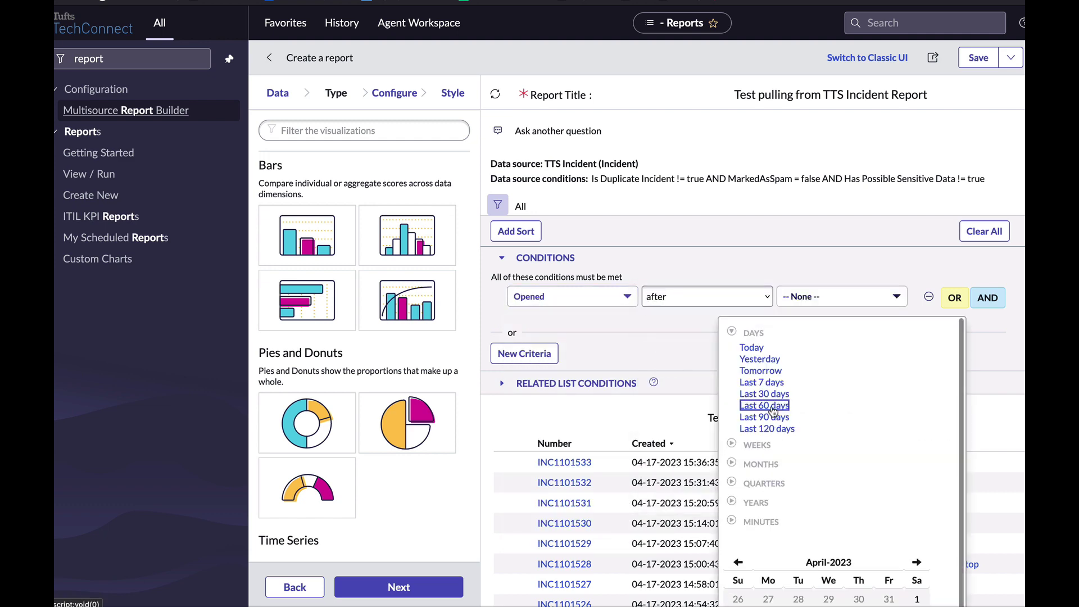
click(759, 405)
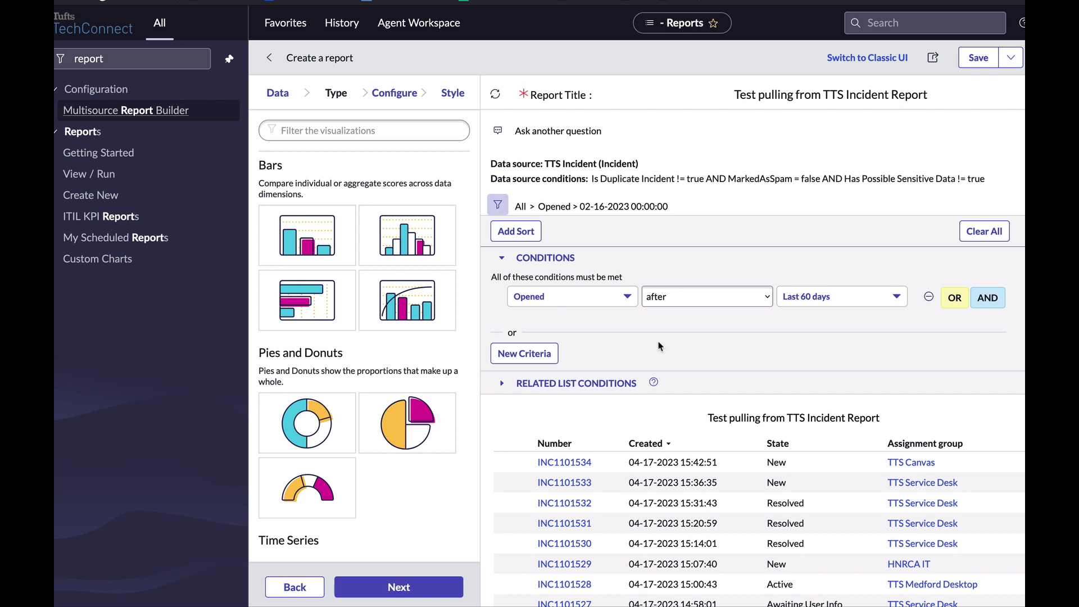
Go back to the Data step and switch the data source to Incidents.Open (Incident).
click(304, 587)
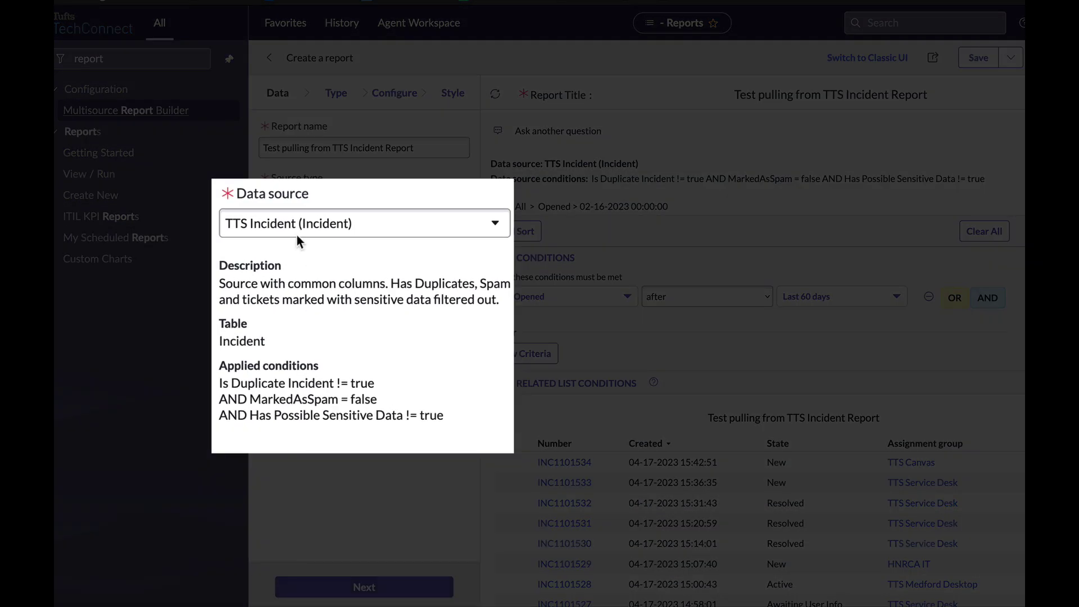
click(292, 224)
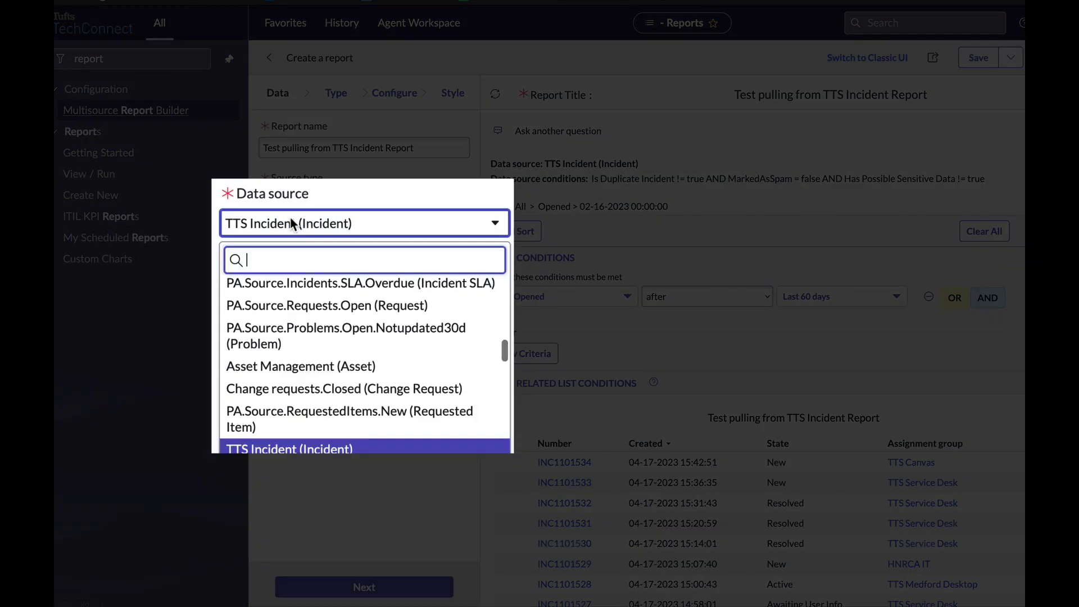
scroll(348, 358, down, 5)
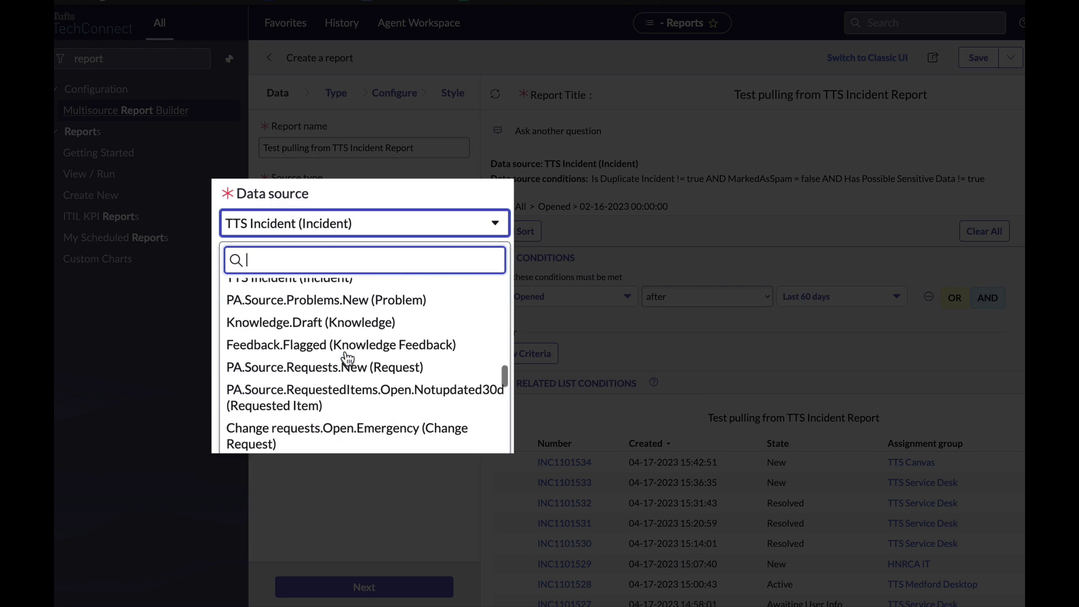
scroll(346, 358, down, 5)
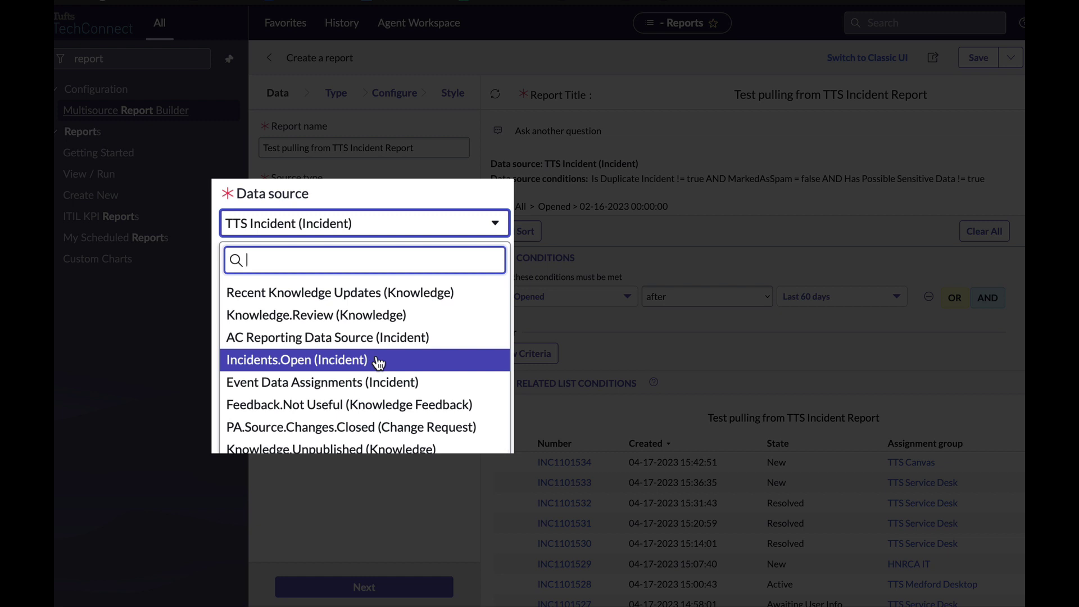
click(378, 362)
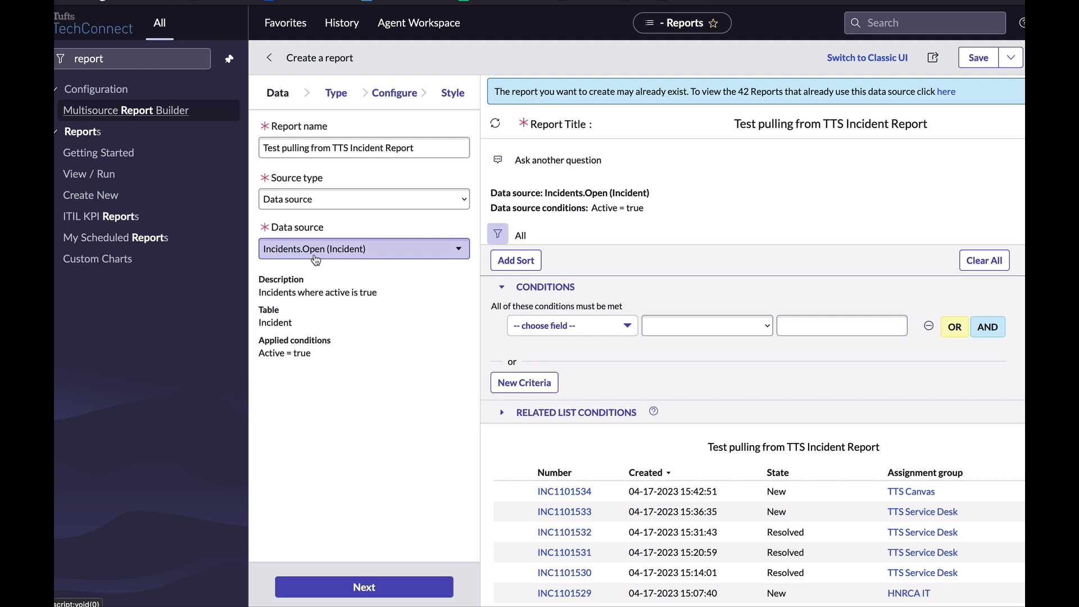
Browse the data source list again and dismiss it, keeping Incidents.Open (Incident).
click(363, 249)
scroll(343, 360, up, 5)
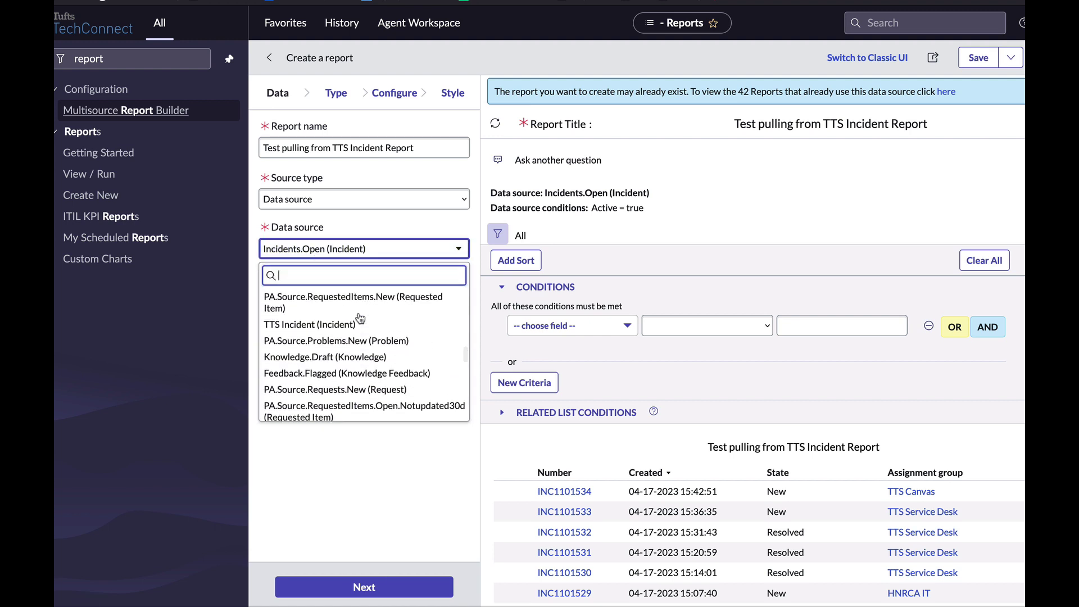
scroll(361, 348, up, 3)
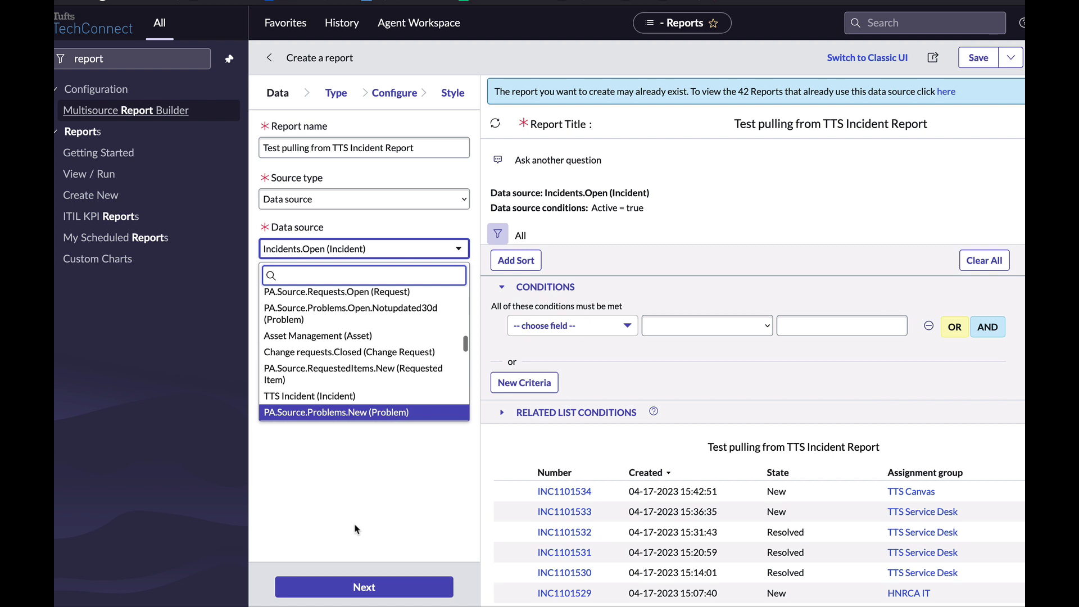
click(996, 125)
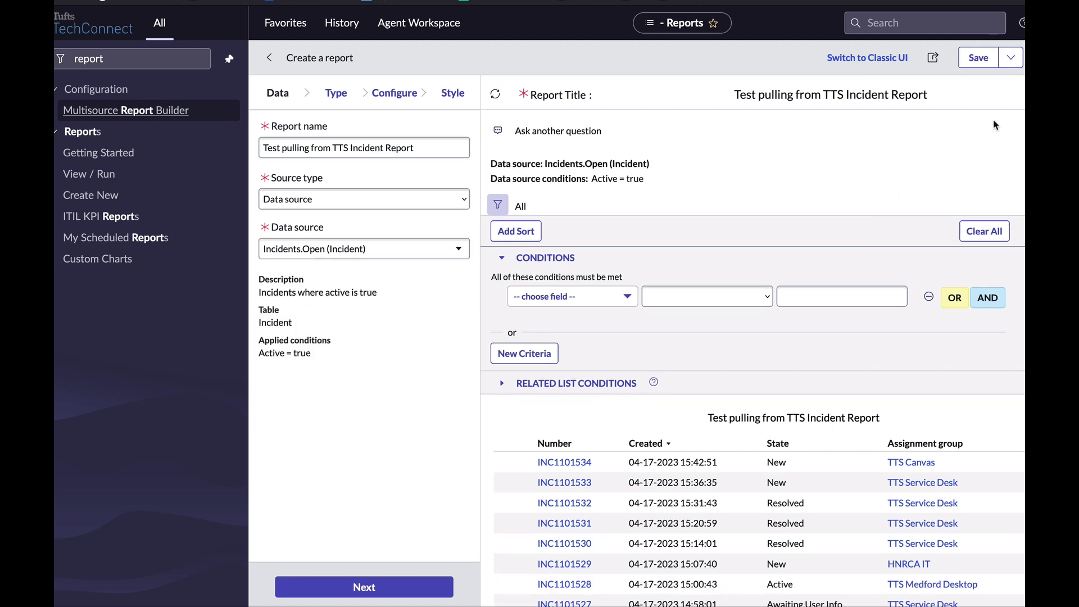